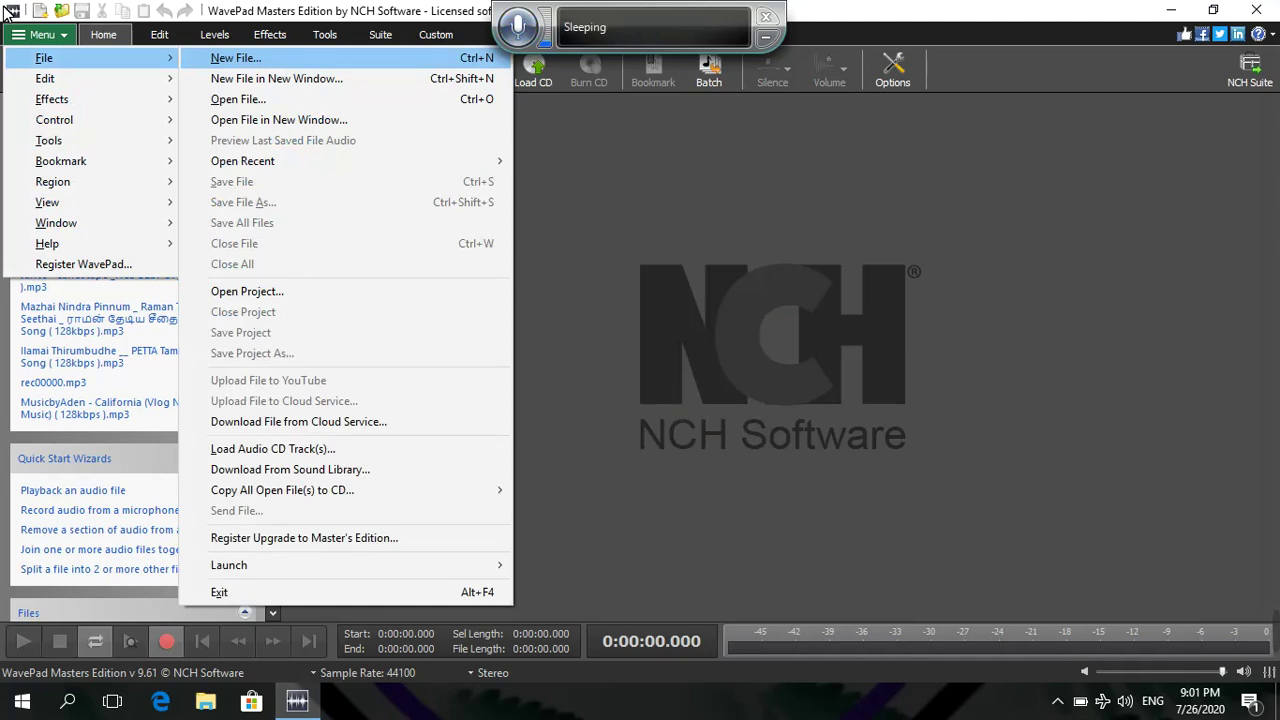
# Open the audio file Untitled_VoiceOver_1 from Local Disk (E:).
pyautogui.press('Down')
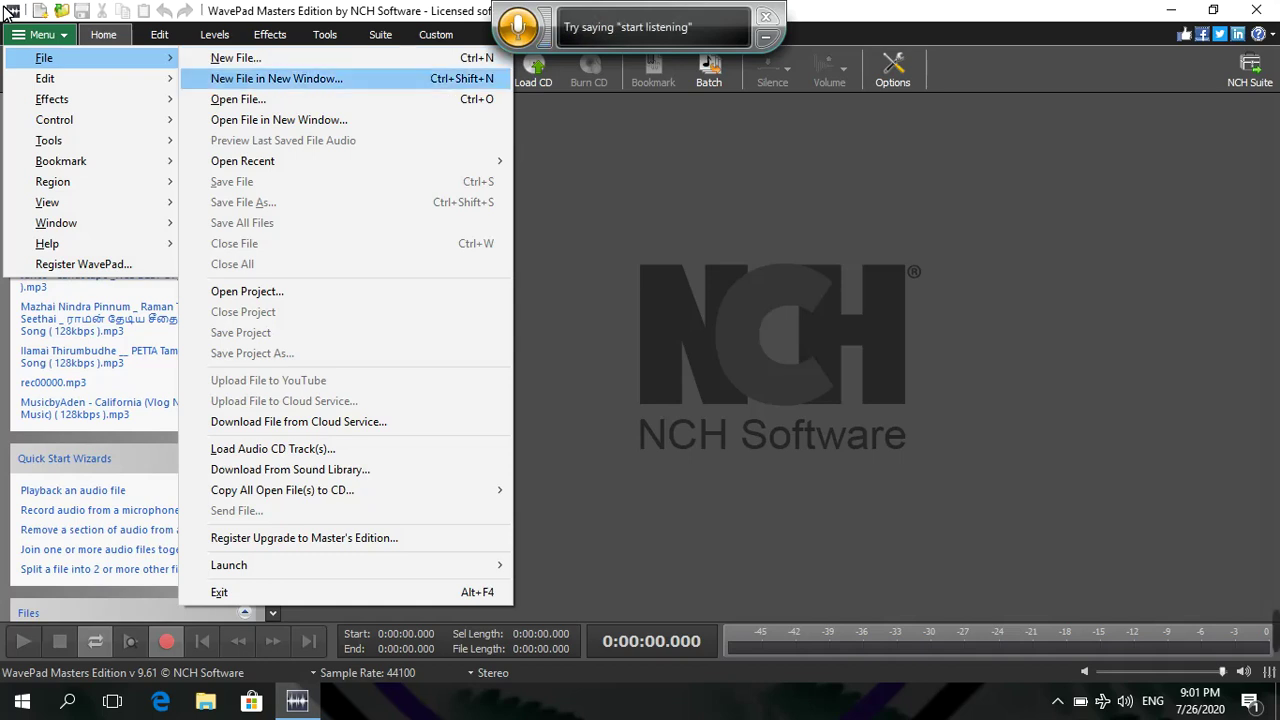
pyautogui.press('Down')
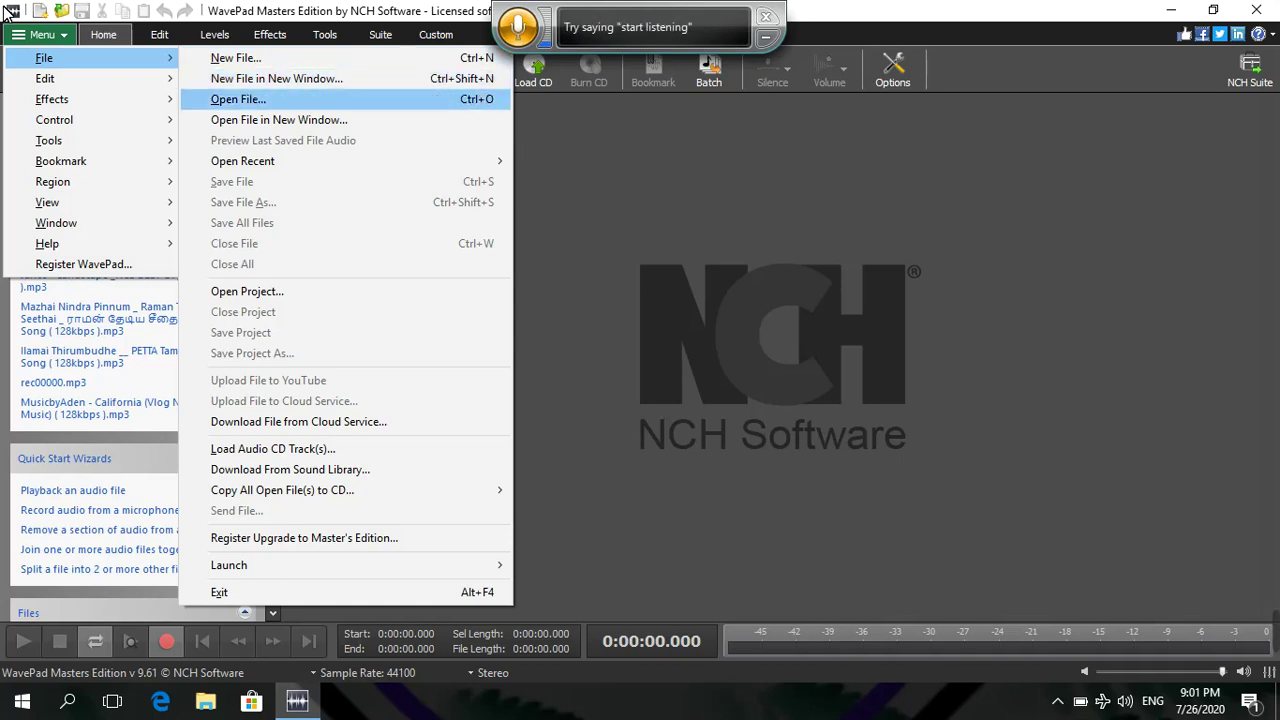
pyautogui.press('Return')
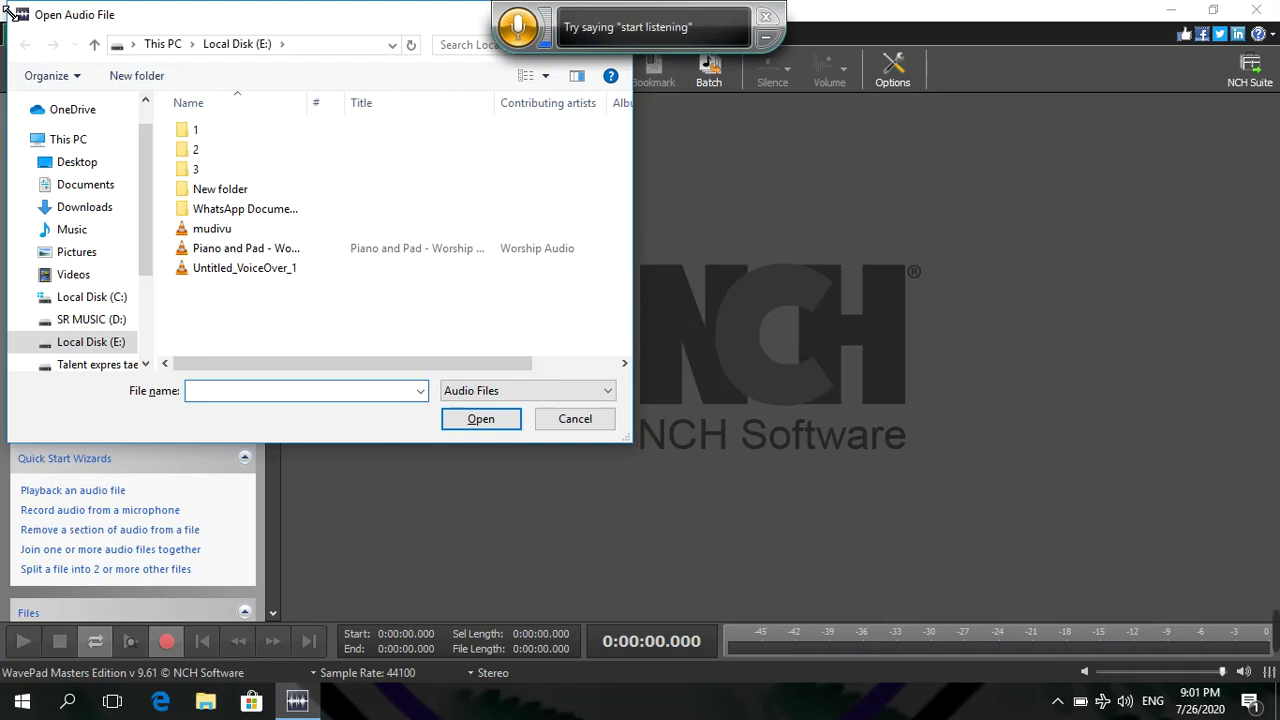
pyautogui.press('Tab')
pyautogui.press('Tab')
pyautogui.press('Tab')
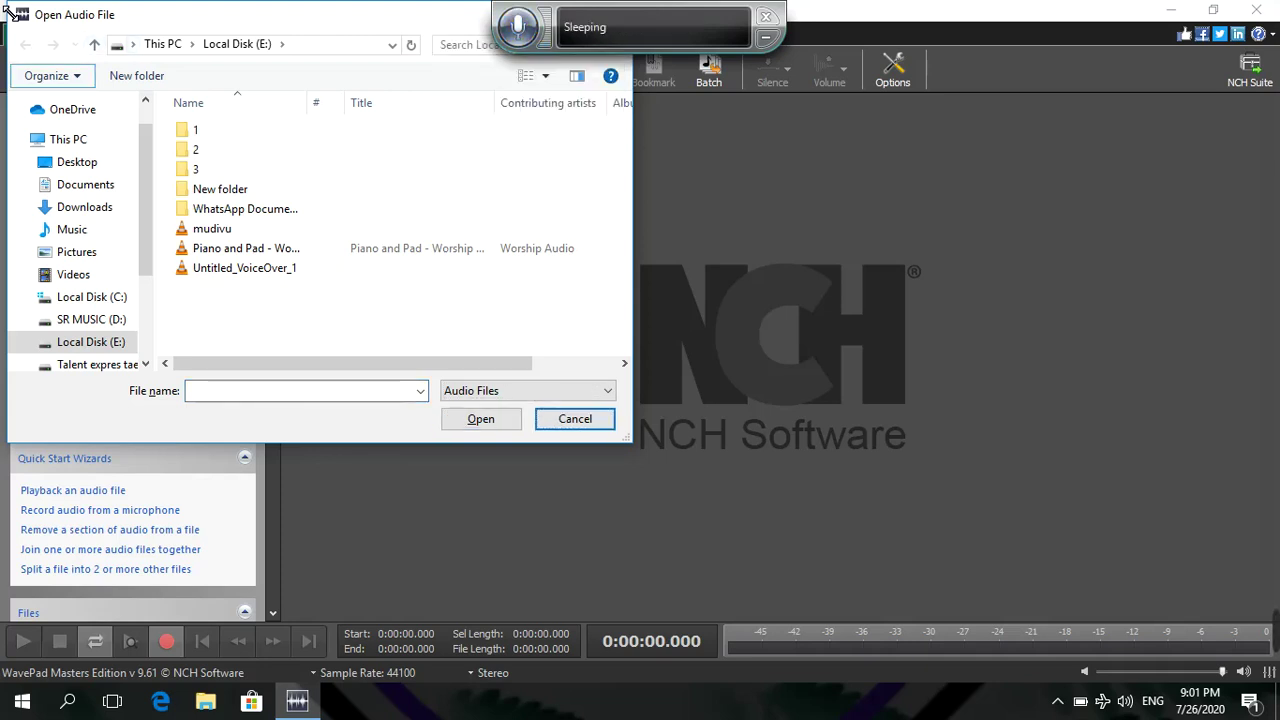
pyautogui.press('Tab')
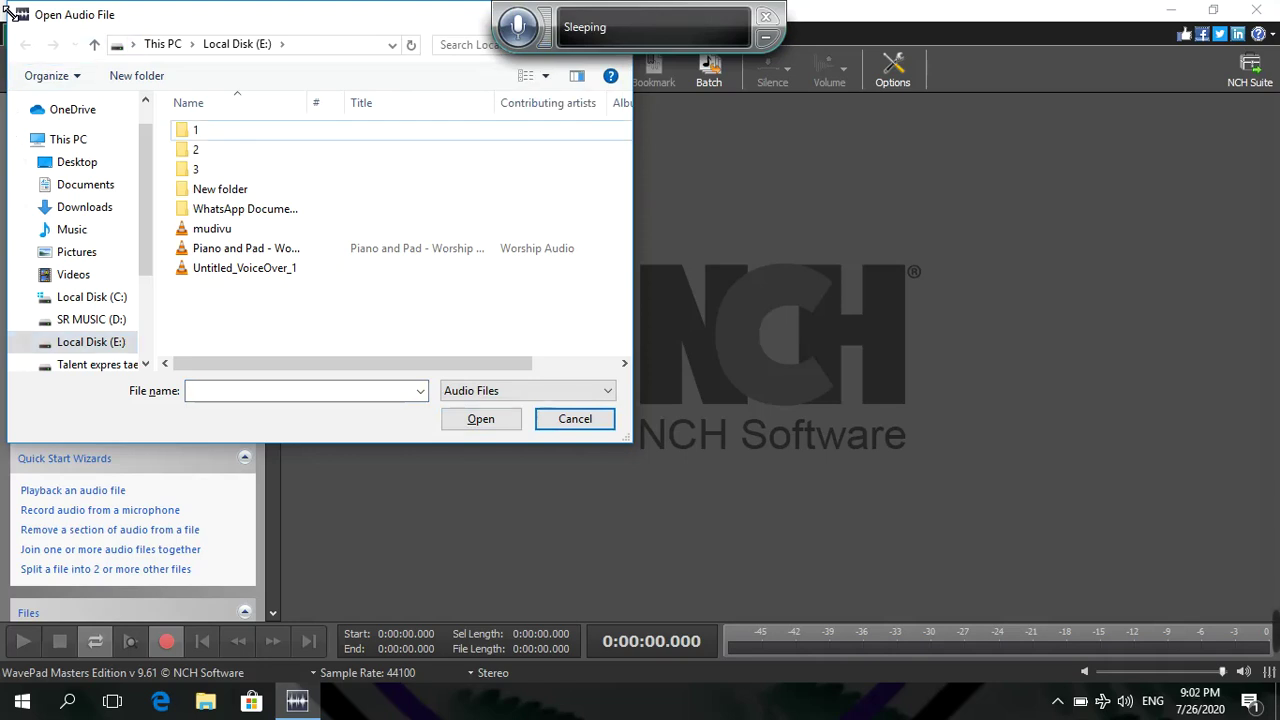
pyautogui.press('Down')
pyautogui.press('Down')
pyautogui.press('Down')
pyautogui.press('Down')
pyautogui.press('Down')
pyautogui.press('Down')
pyautogui.press('Down')
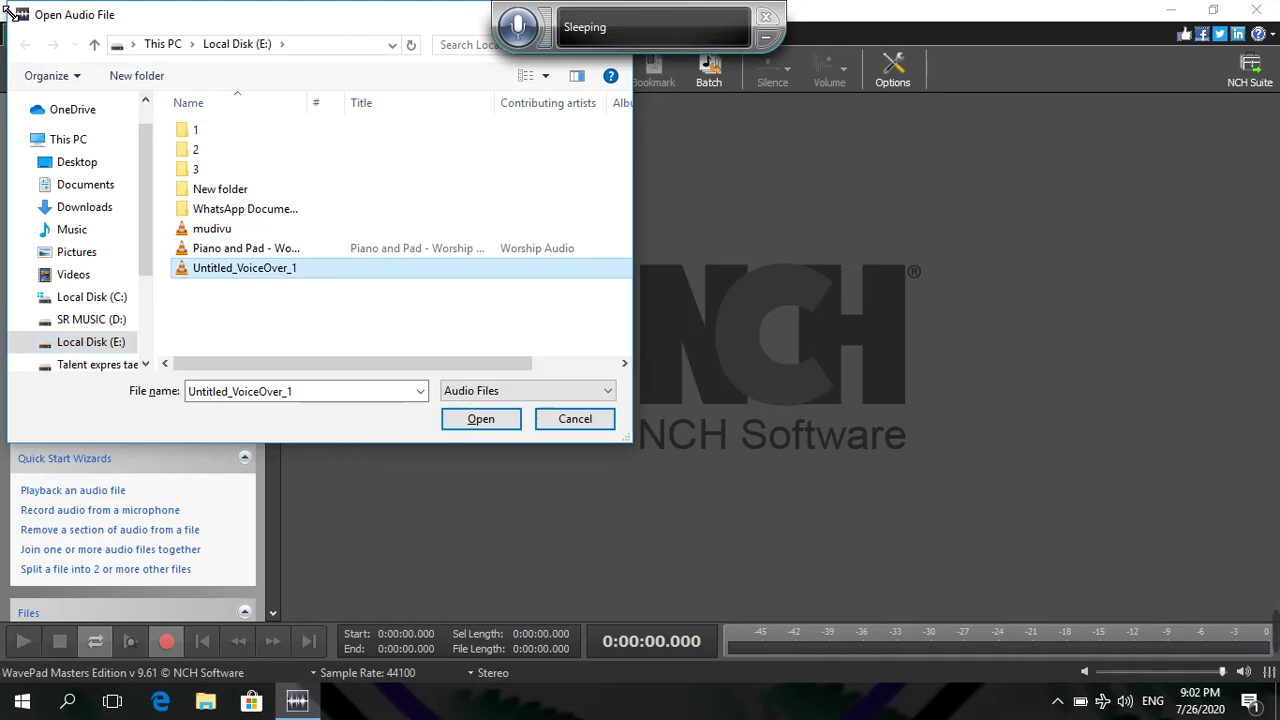
pyautogui.press('Return')
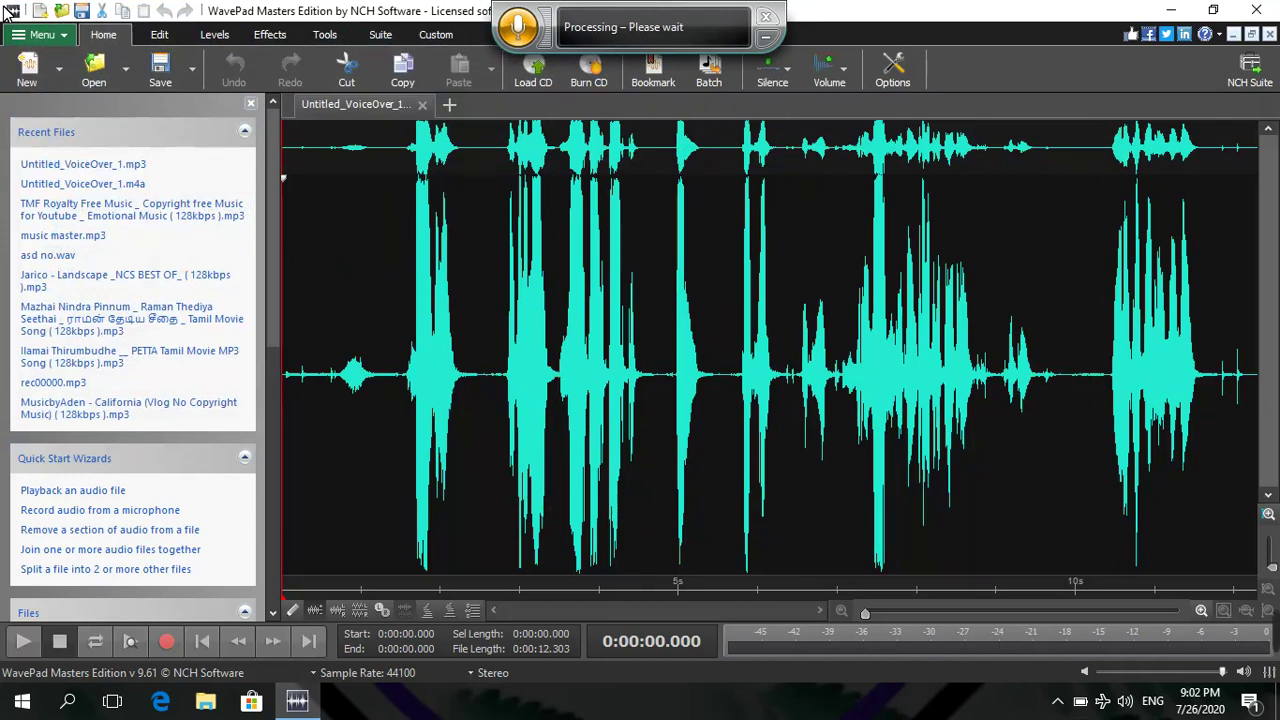
# Select the entire voice-over recording and open the Reverb effect for it.
pyautogui.hotkey('ctrl', 'a')
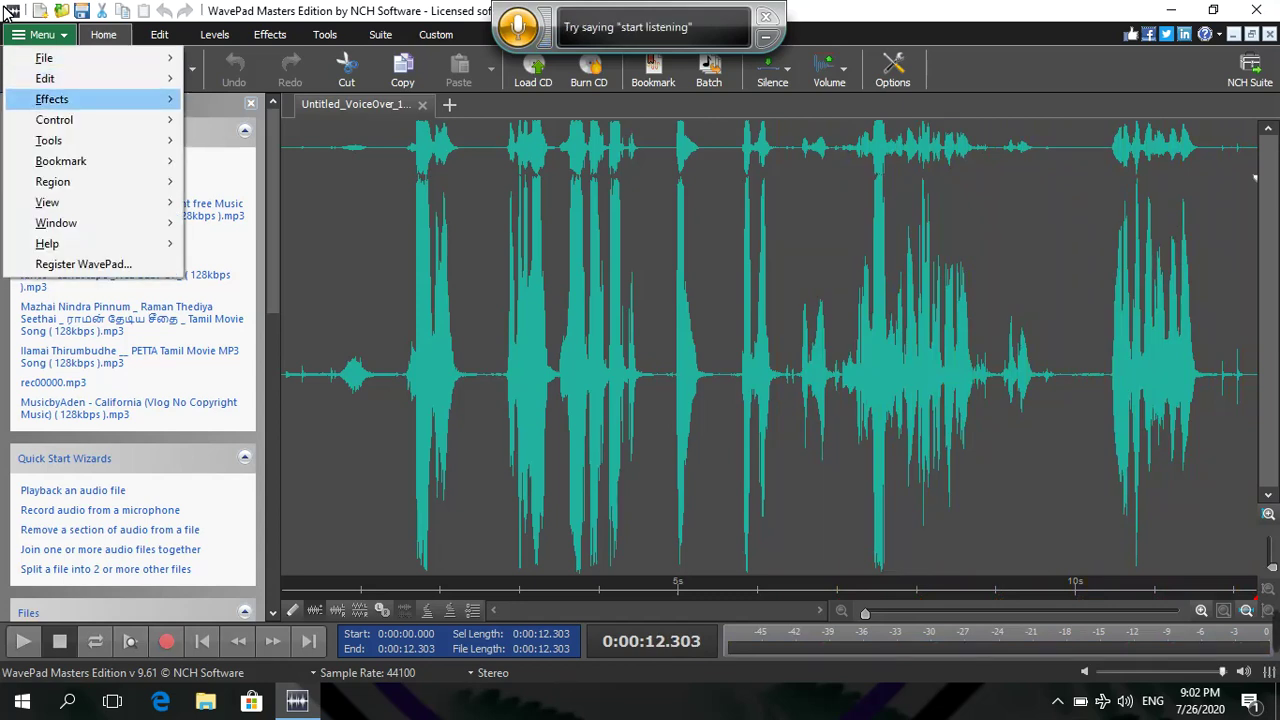
pyautogui.press('Right')
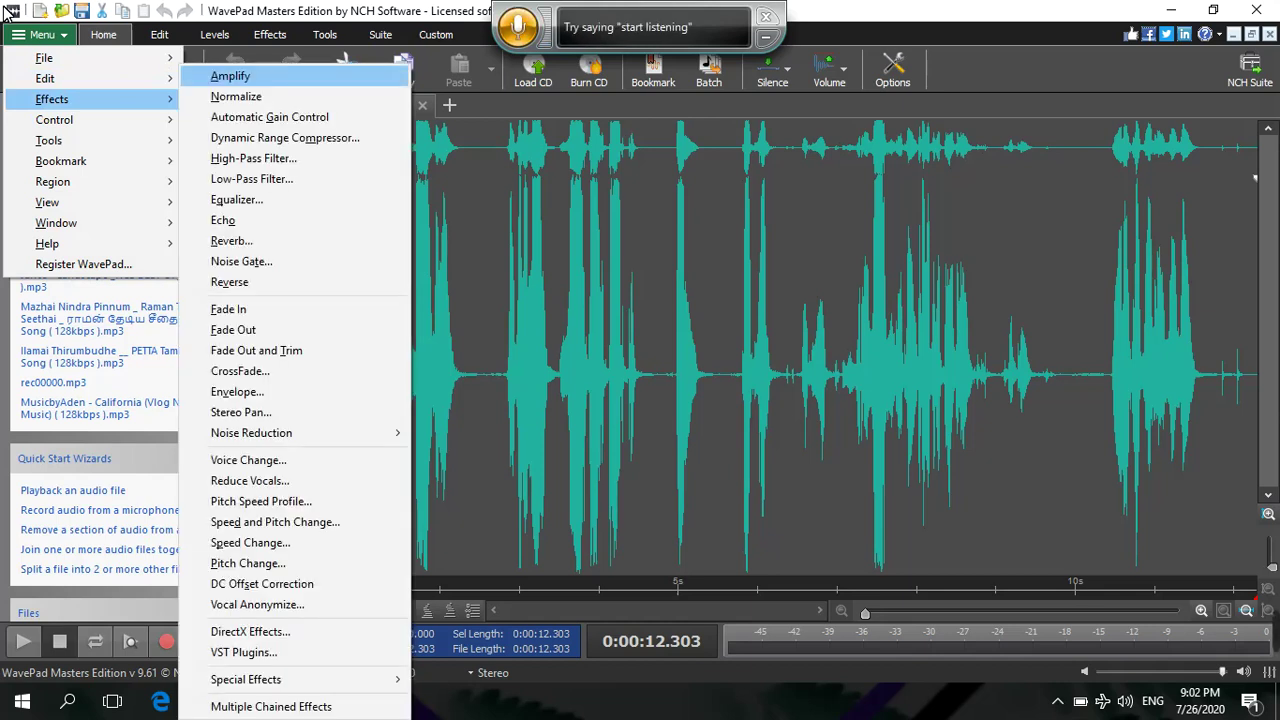
pyautogui.press('Down')
pyautogui.press('Down')
pyautogui.press('Down')
pyautogui.press('Down')
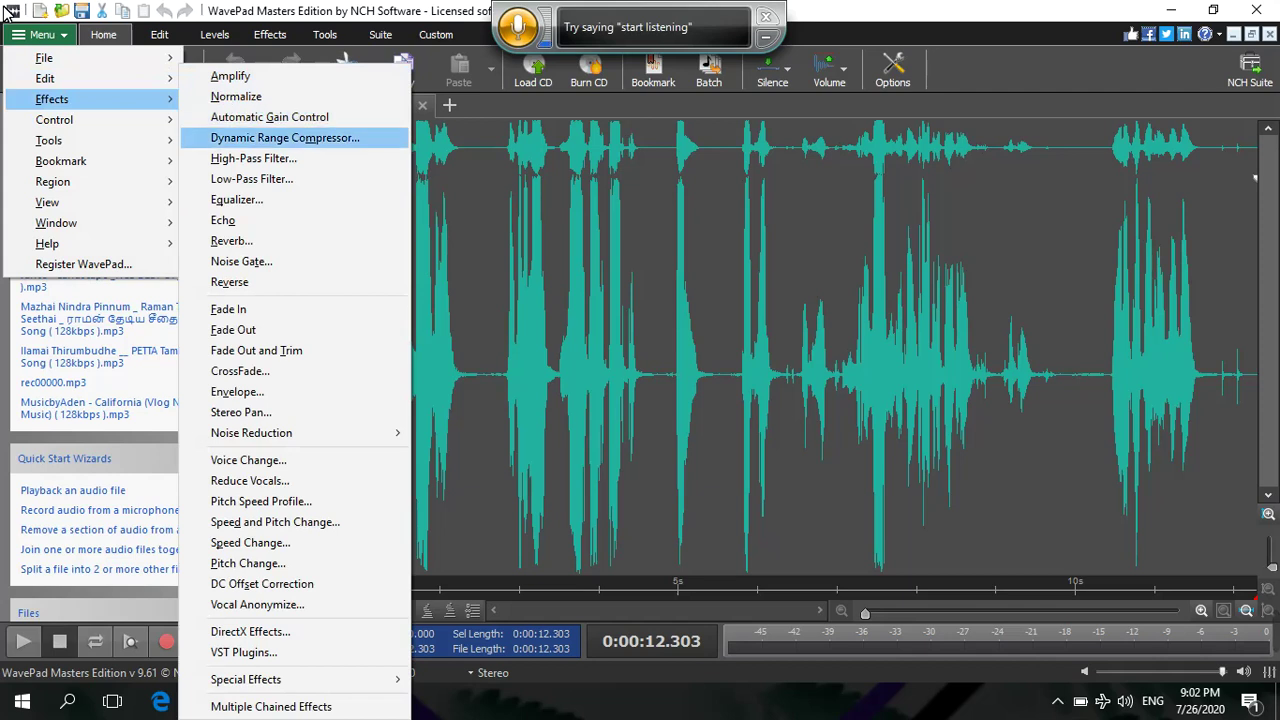
pyautogui.press('Down')
pyautogui.press('Down')
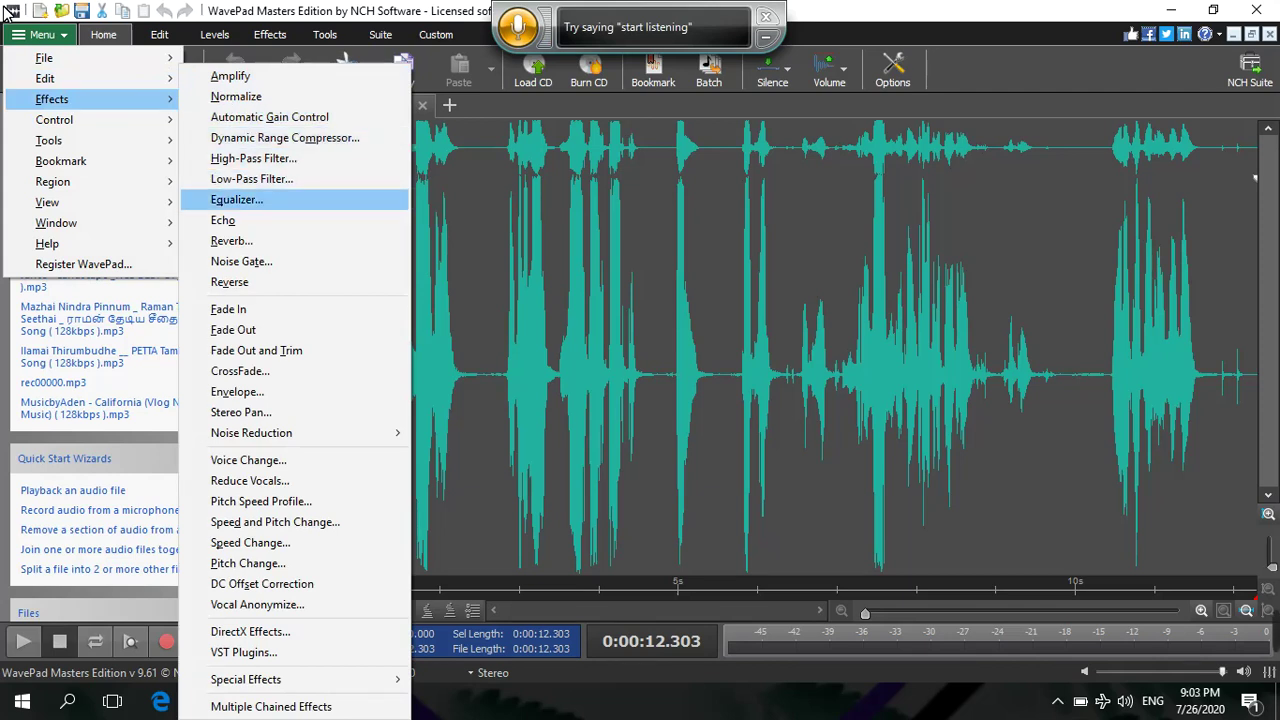
pyautogui.press('Down')
pyautogui.press('Down')
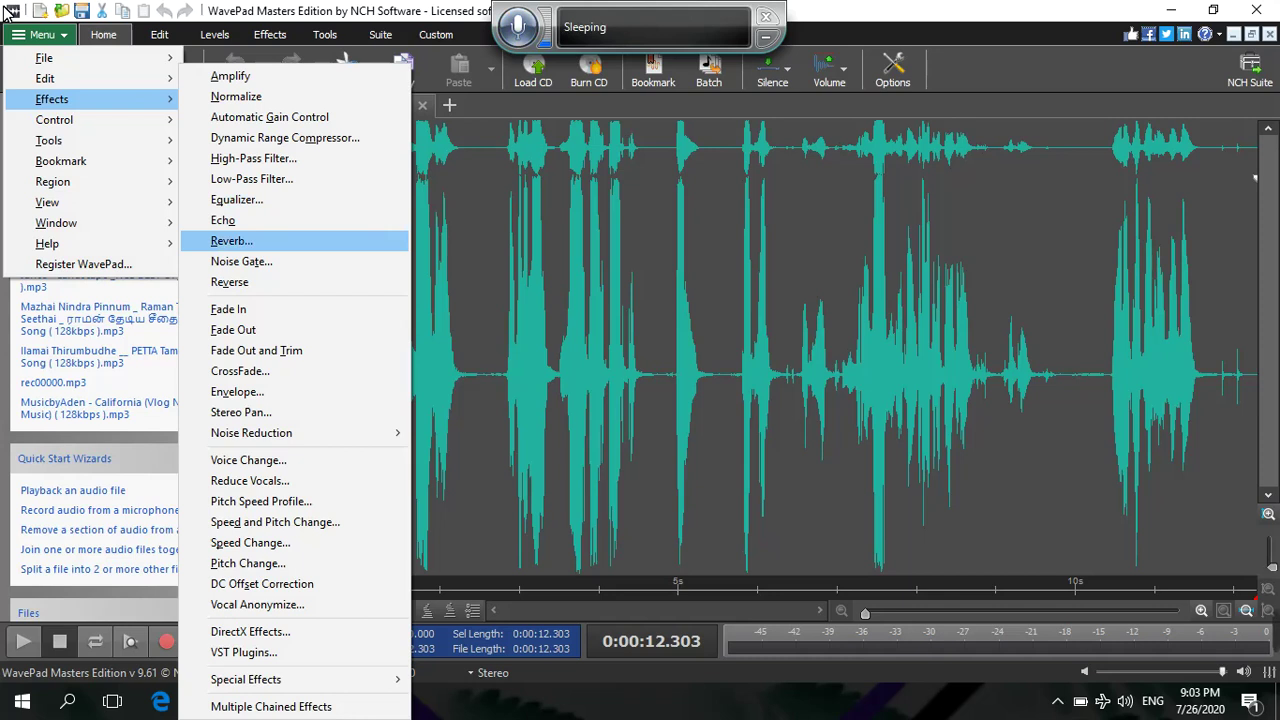
pyautogui.press('Return')
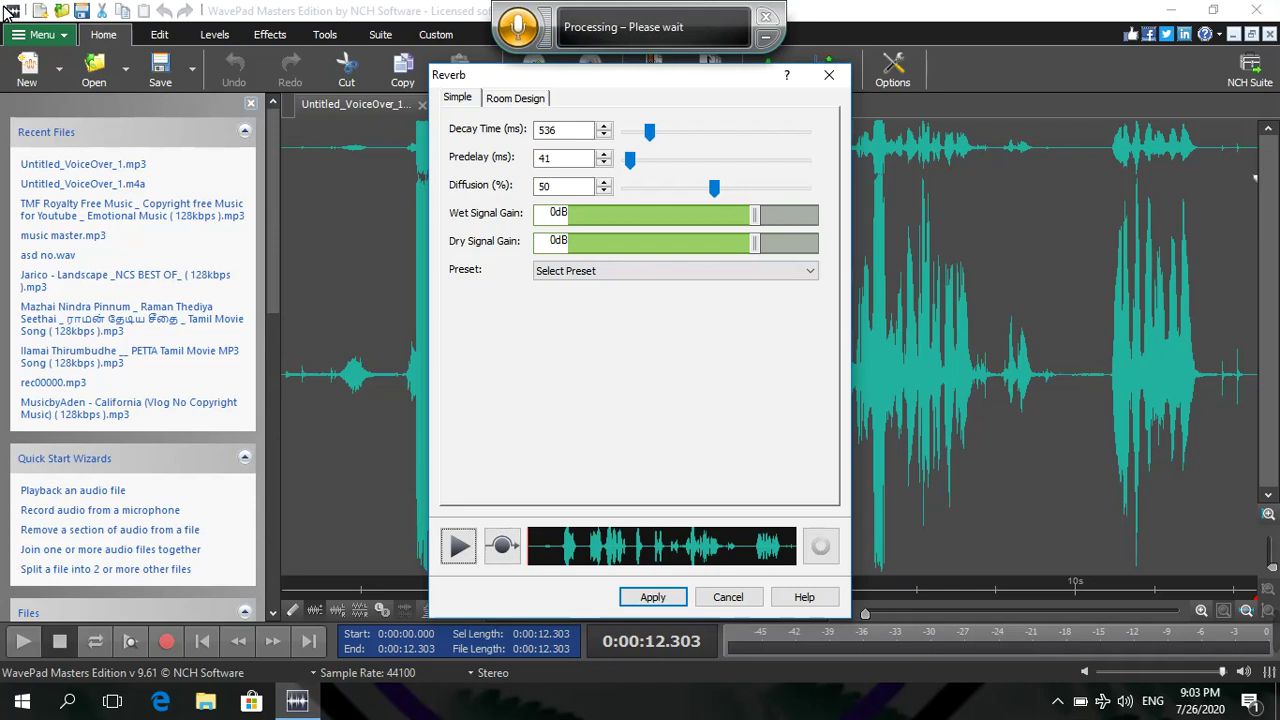
# Preview the reverb with its current settings and examine the Room Design options before returning to the Simple settings.
pyautogui.press('space')
pyautogui.hotkey('shift', 'Tab')
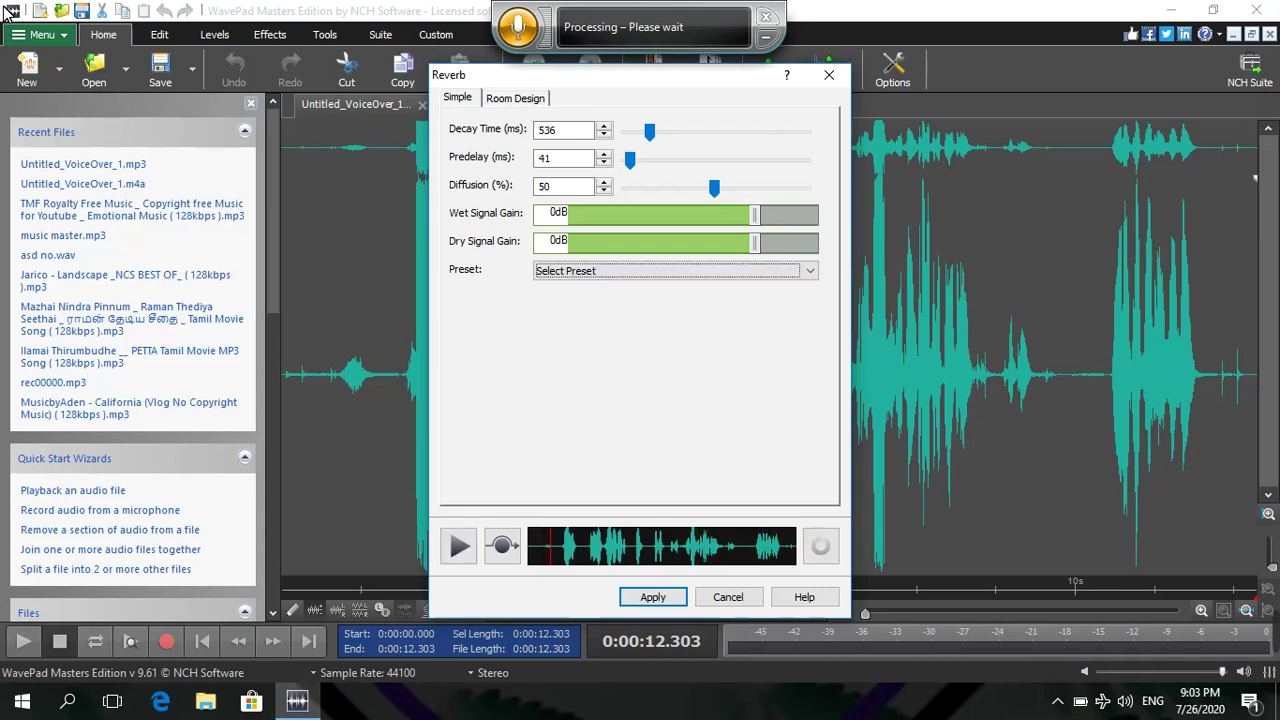
pyautogui.hotkey('shift', 'Tab')
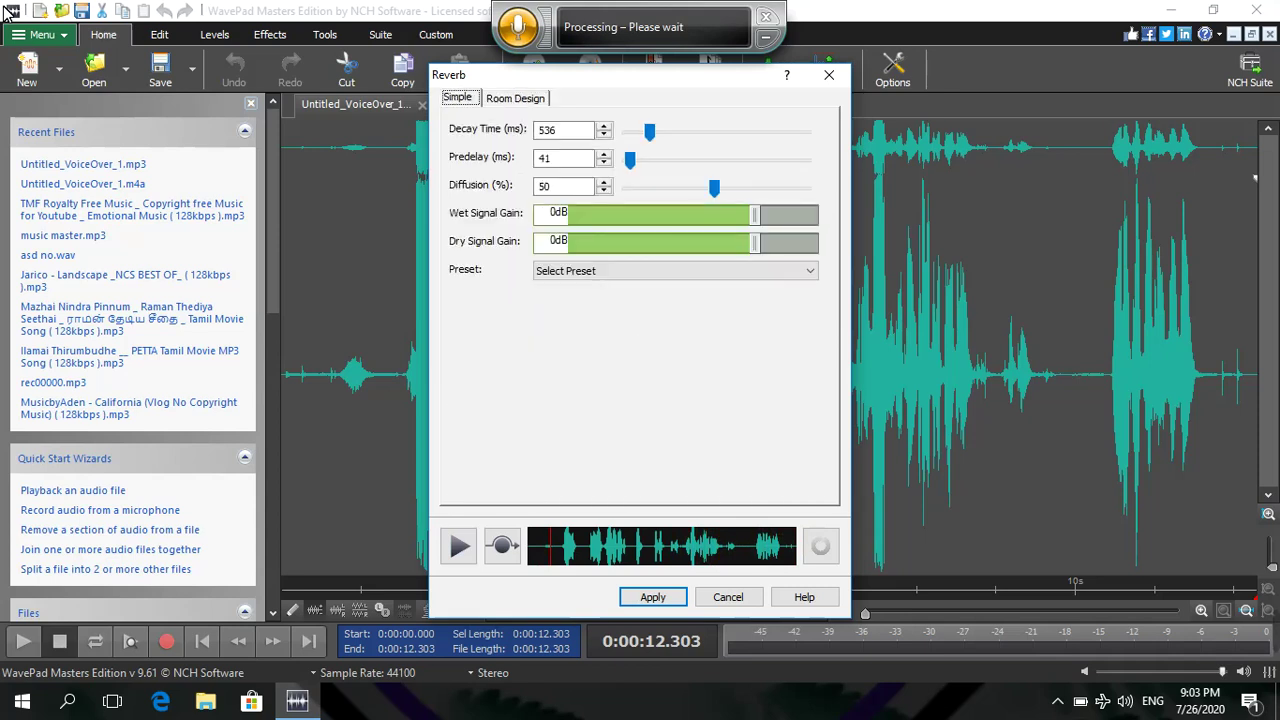
pyautogui.press('Right')
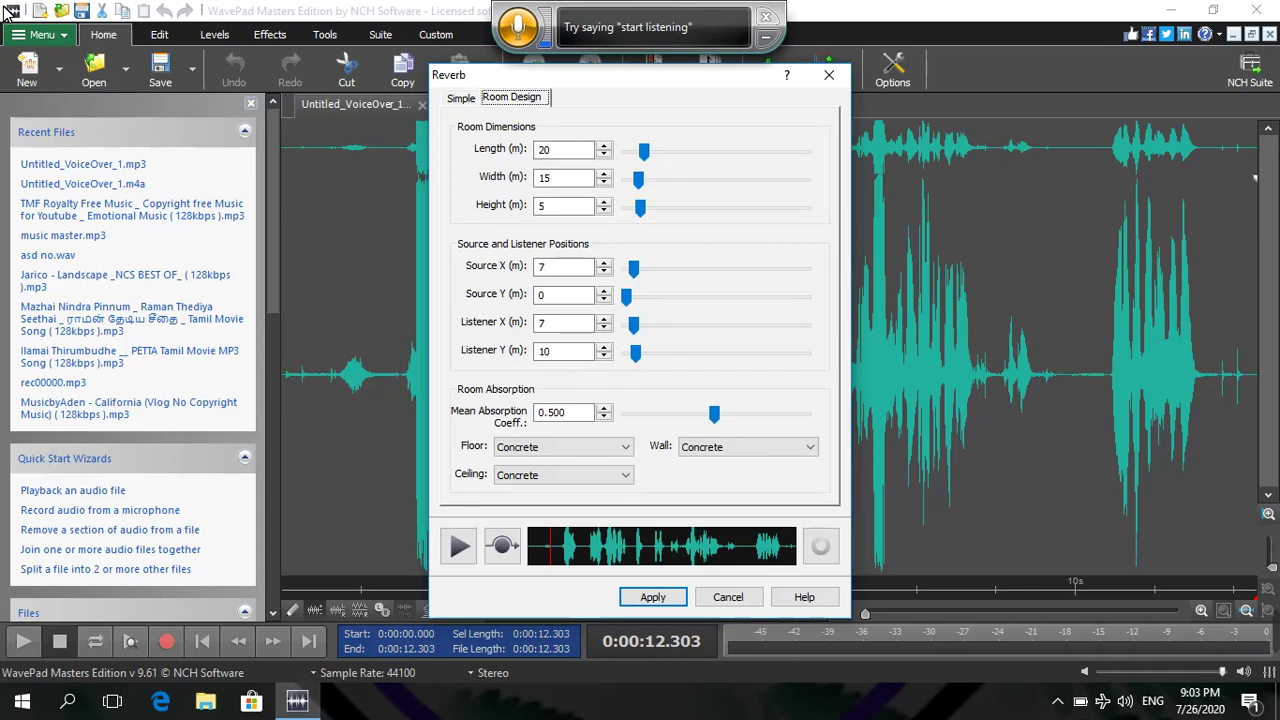
pyautogui.press('Left')
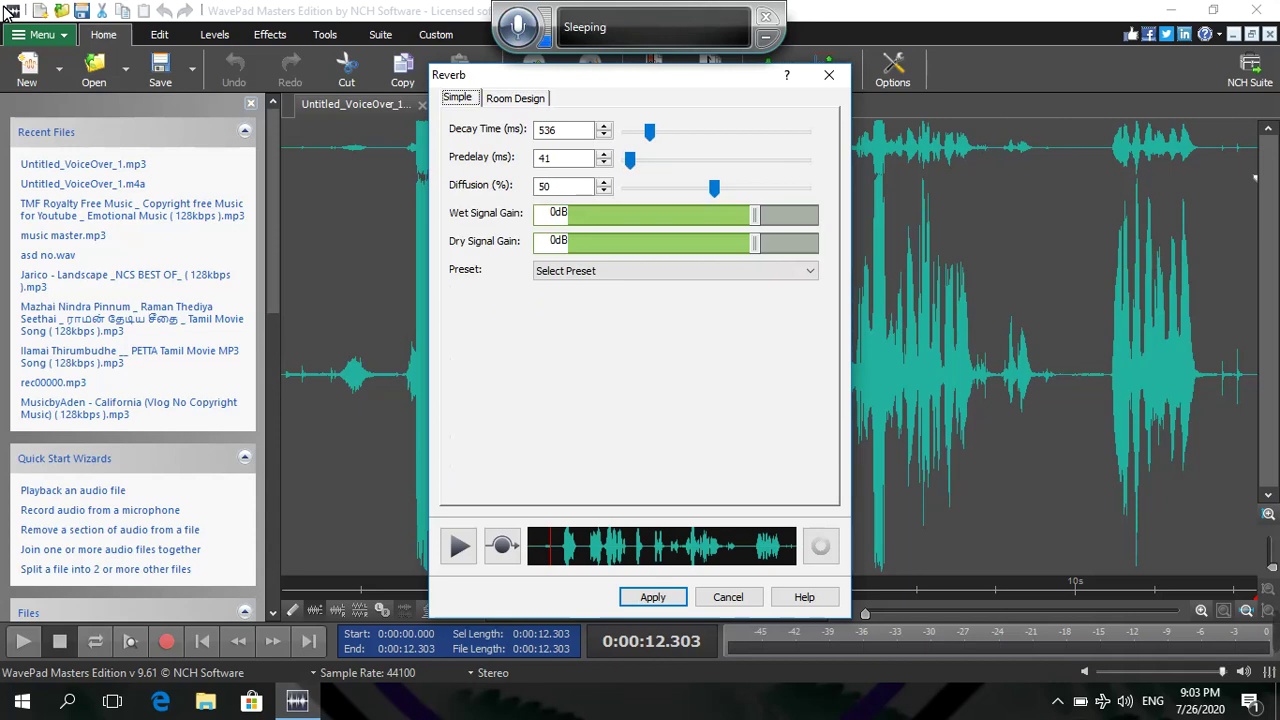
# Choose the Hangar reverb preset and preview it on the voice-over.
pyautogui.press('Tab')
pyautogui.press('Tab')
pyautogui.press('Tab')
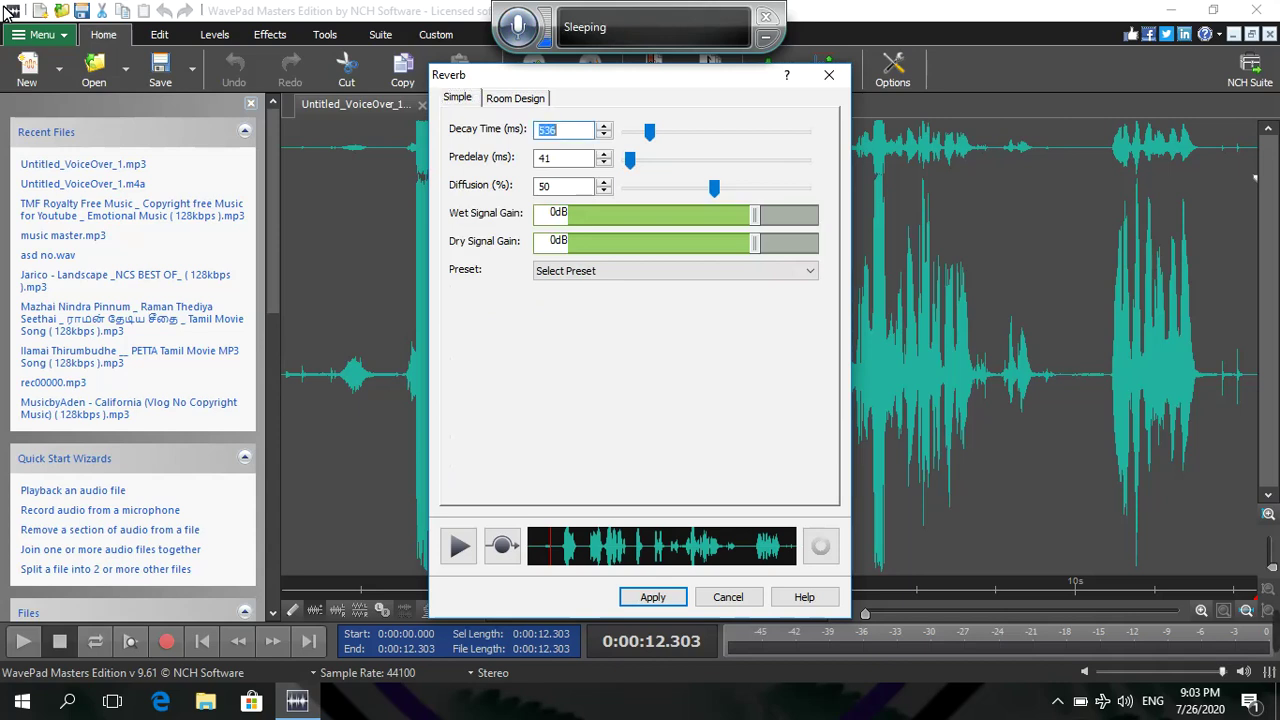
pyautogui.hotkey('shift', 'Tab')
pyautogui.hotkey('shift', 'Tab')
pyautogui.hotkey('shift', 'Tab')
pyautogui.hotkey('shift', 'Tab')
pyautogui.hotkey('shift', 'Tab')
pyautogui.hotkey('shift', 'Tab')
pyautogui.hotkey('shift', 'Tab')
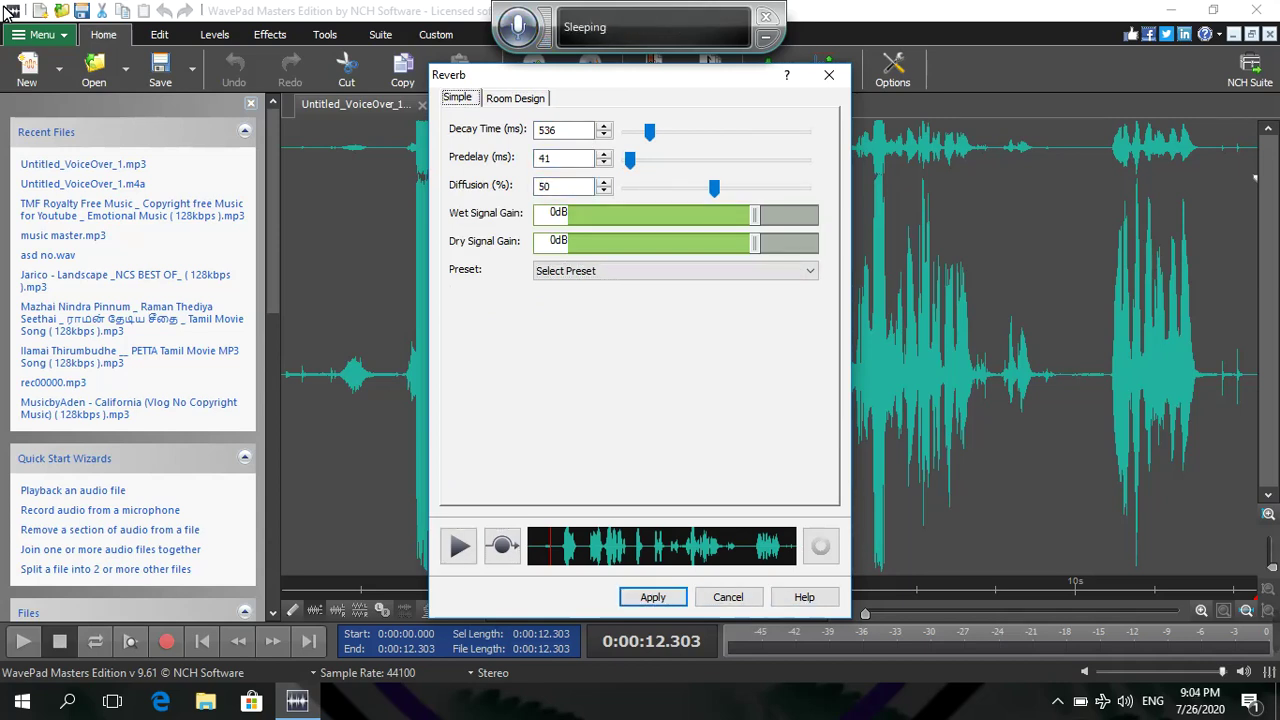
pyautogui.hotkey('shift', 'Tab')
pyautogui.hotkey('shift', 'Tab')
pyautogui.hotkey('shift', 'Tab')
pyautogui.press('Tab')
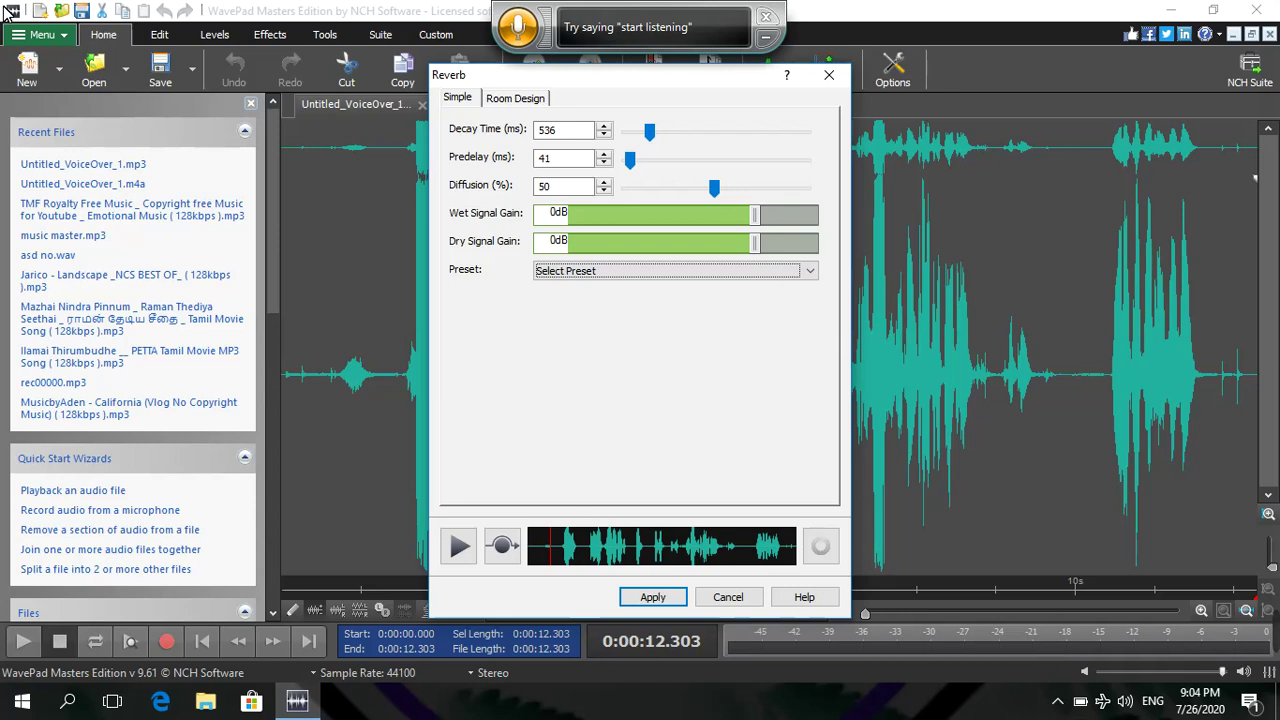
pyautogui.press('Down')
pyautogui.press('Down')
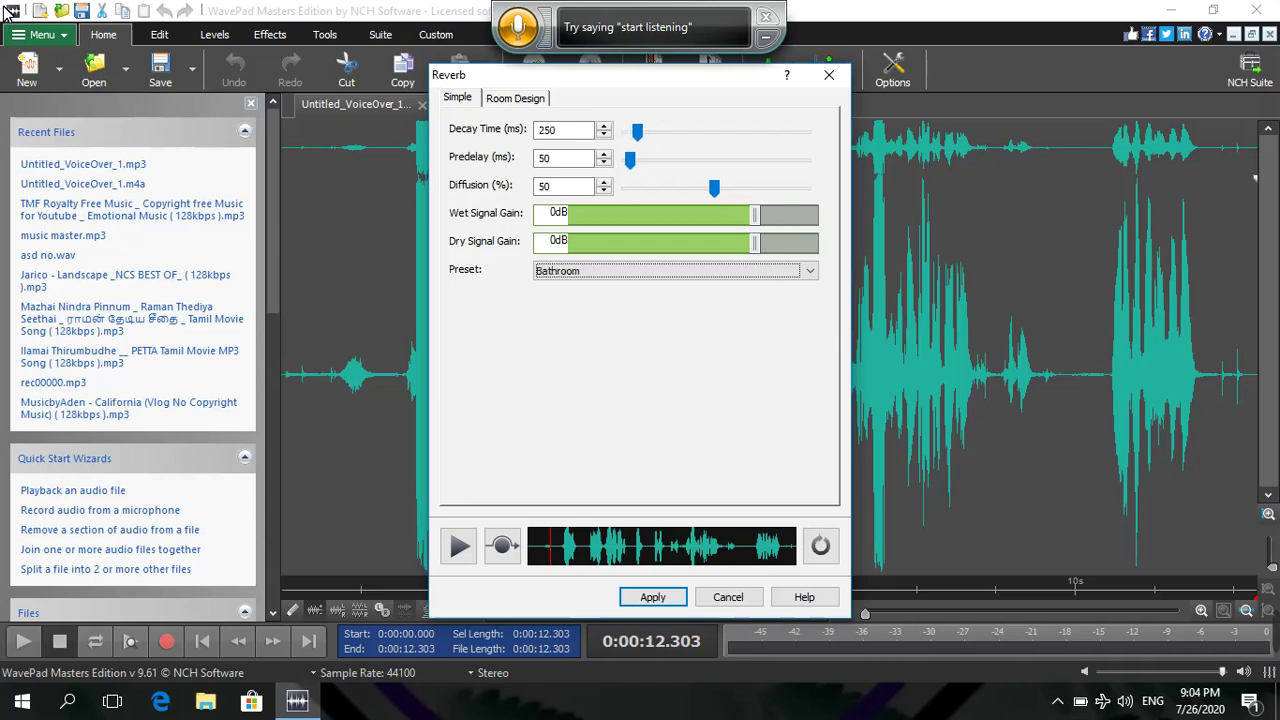
pyautogui.press('Down')
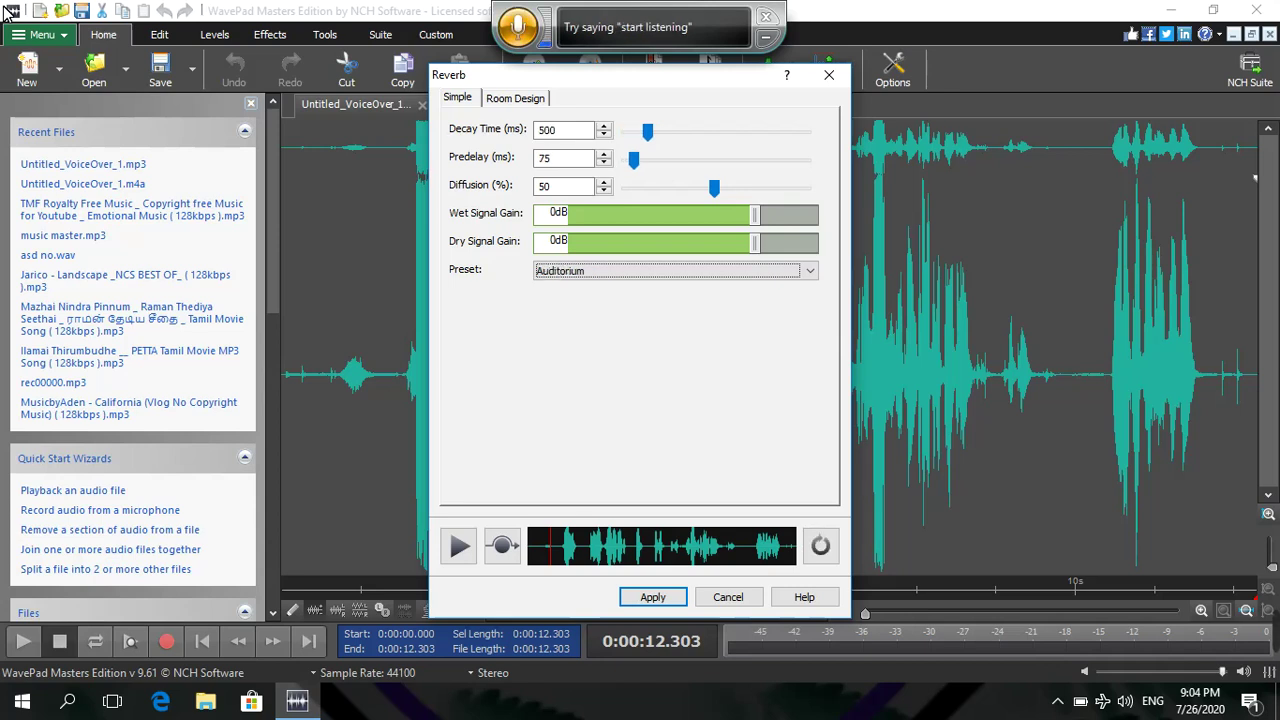
pyautogui.press('Down')
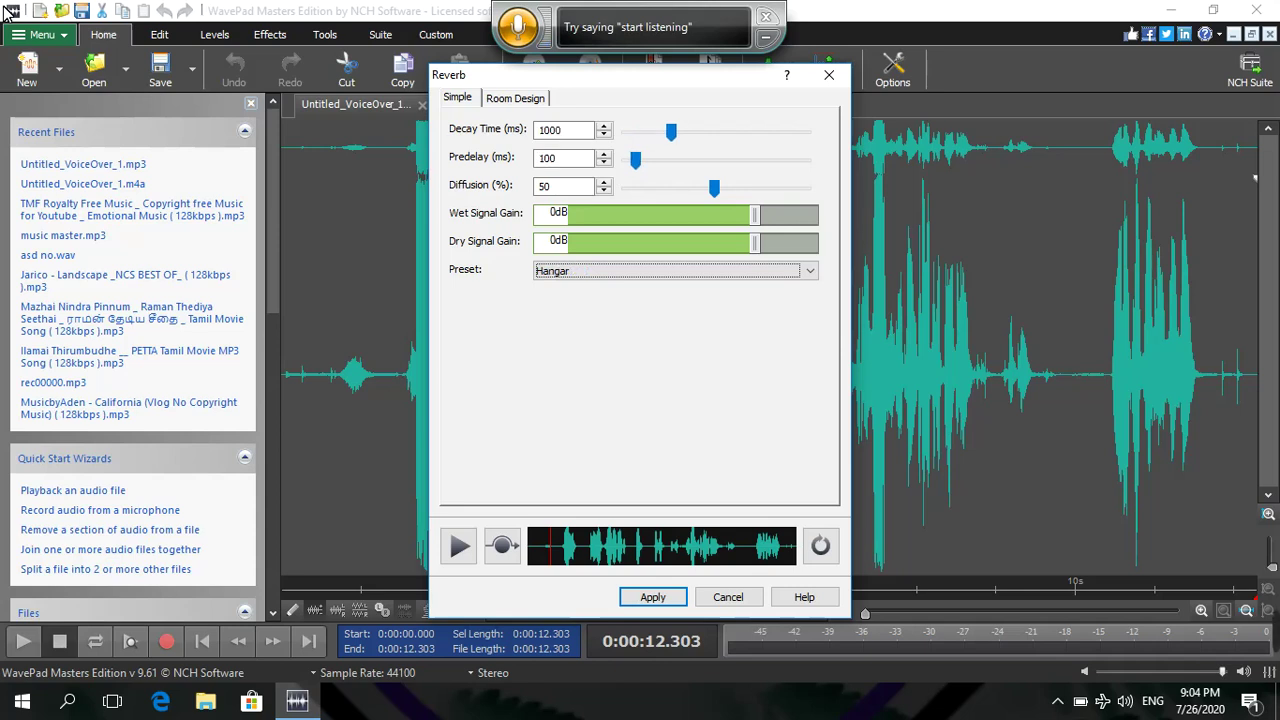
pyautogui.press('Tab')
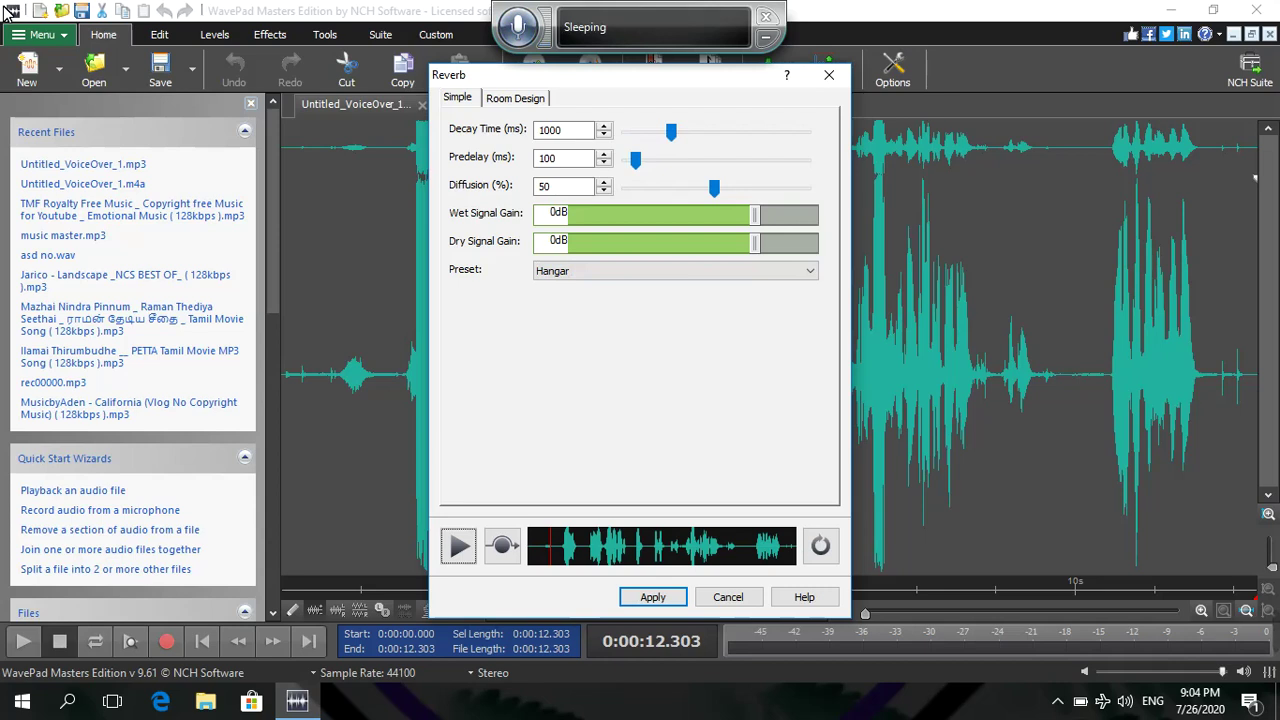
pyautogui.press('space')
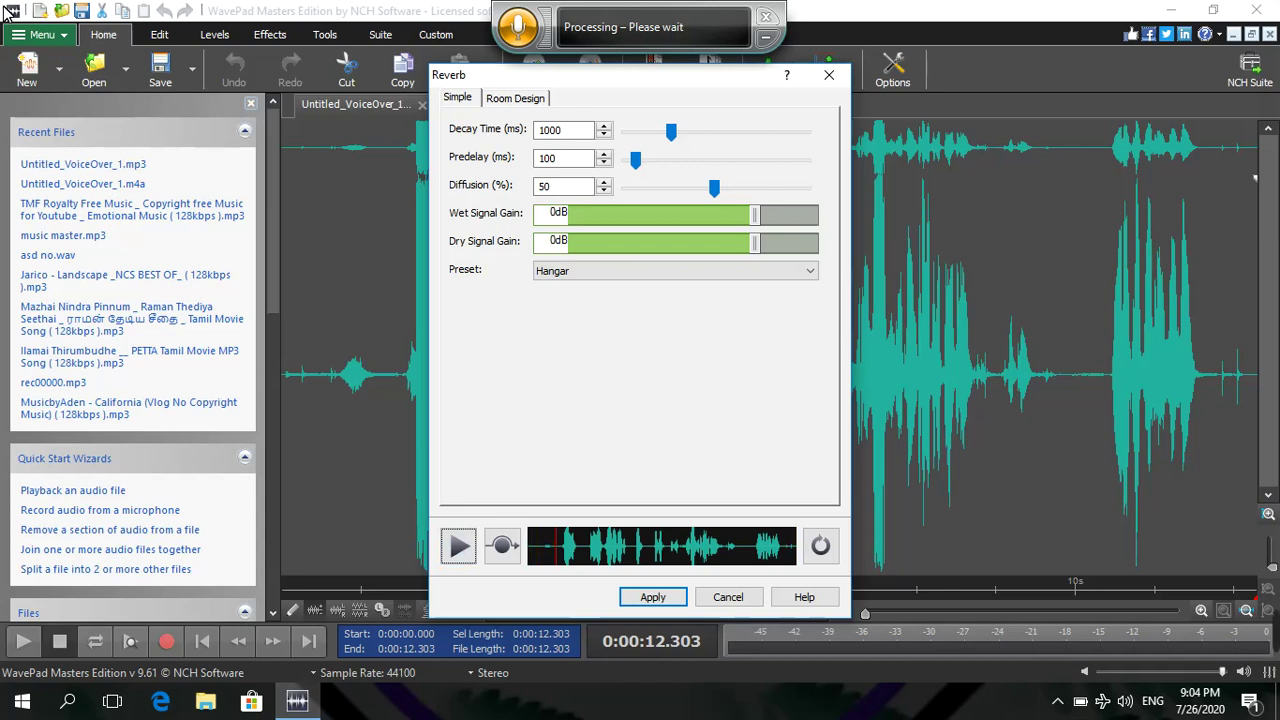
# Switch the reverb preset to Auditorium and preview how it sounds.
pyautogui.hotkey('shift', 'Tab')
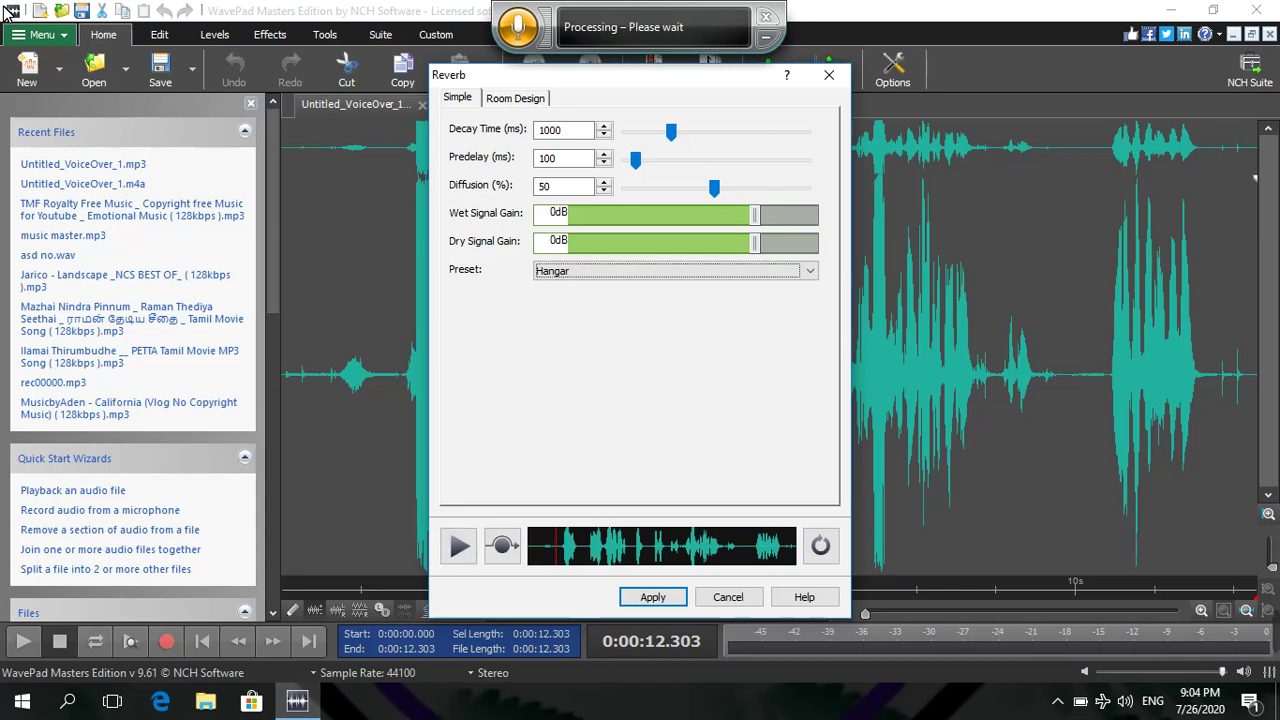
pyautogui.press('Up')
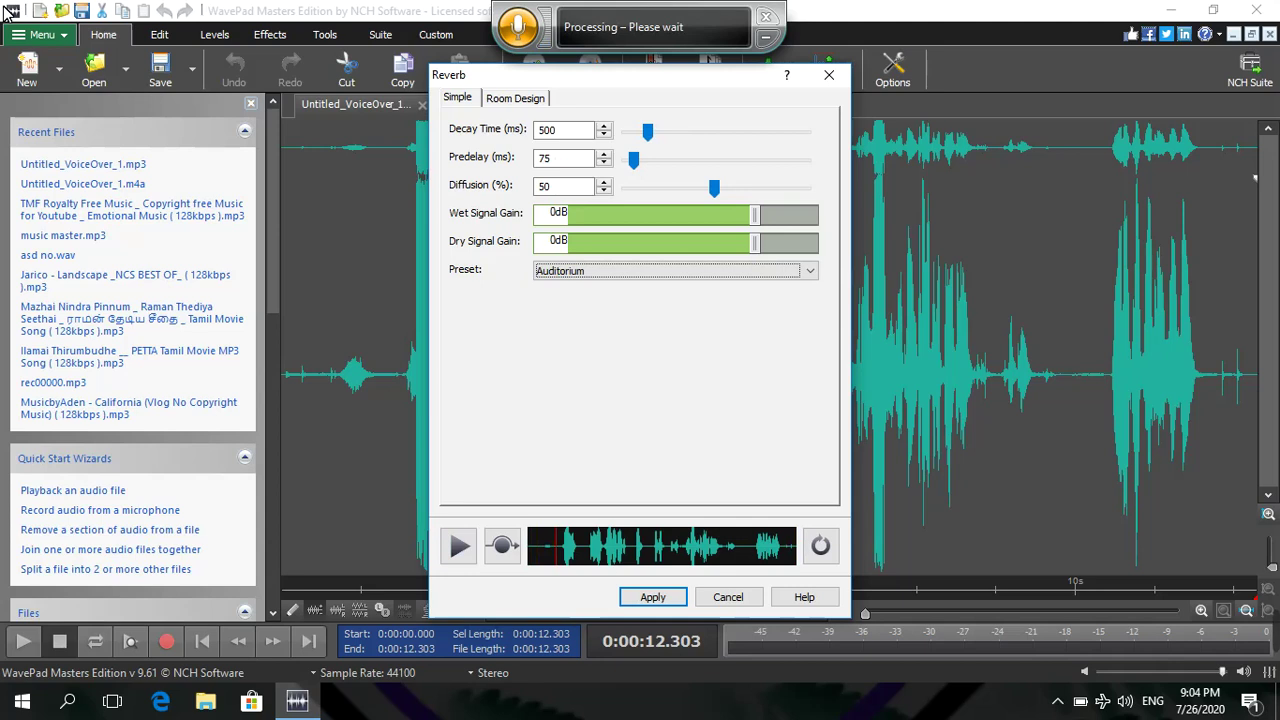
pyautogui.press('Tab')
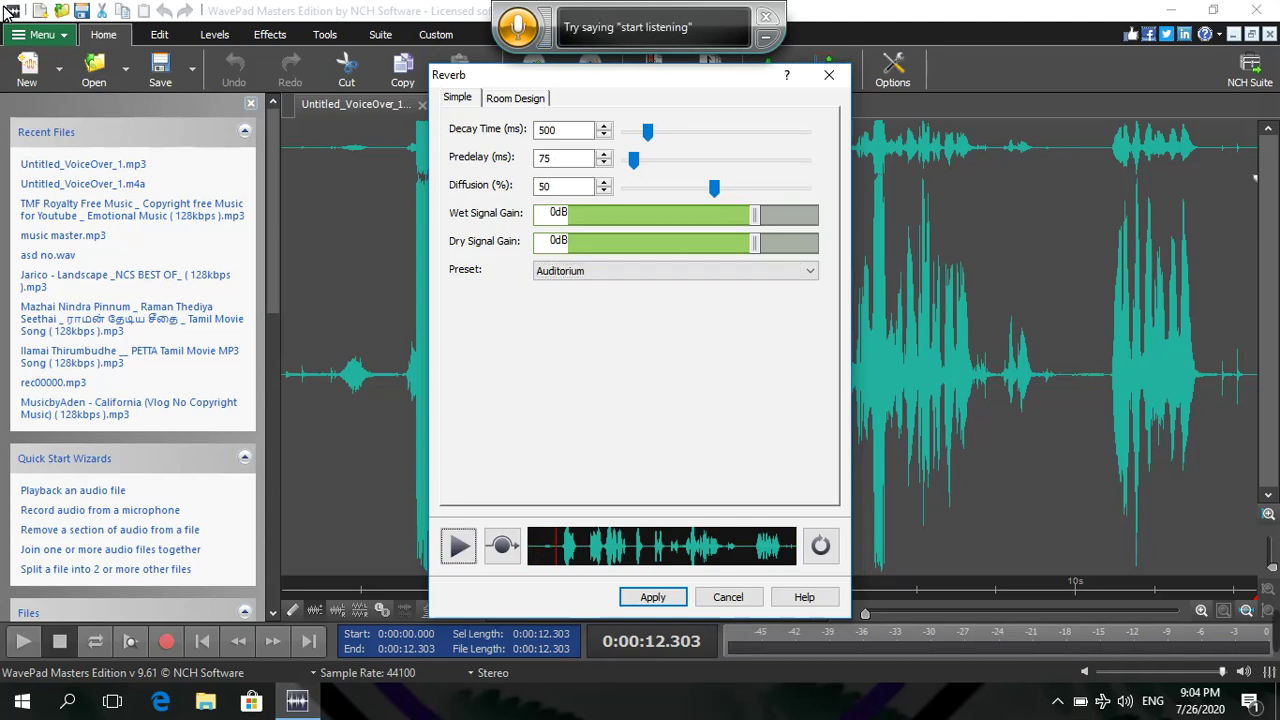
pyautogui.press('space')
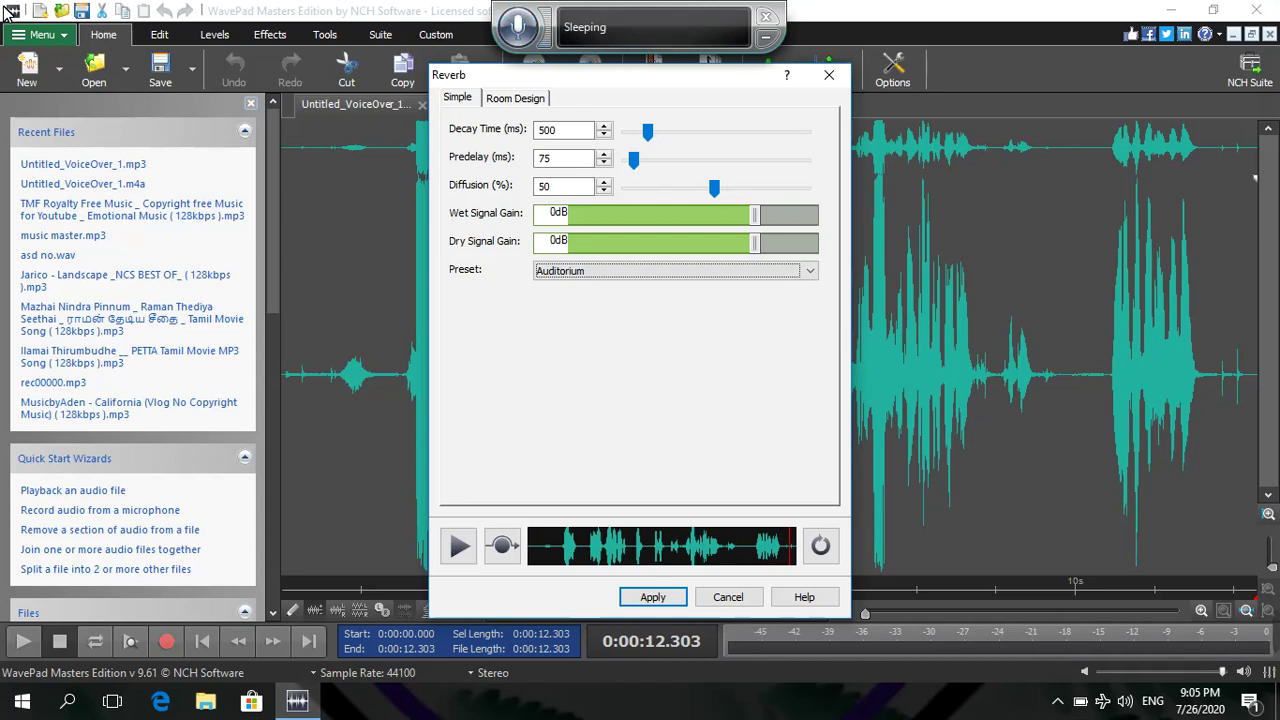
# Change the reverb preset to Bathroom and preview the result.
pyautogui.press('Down')
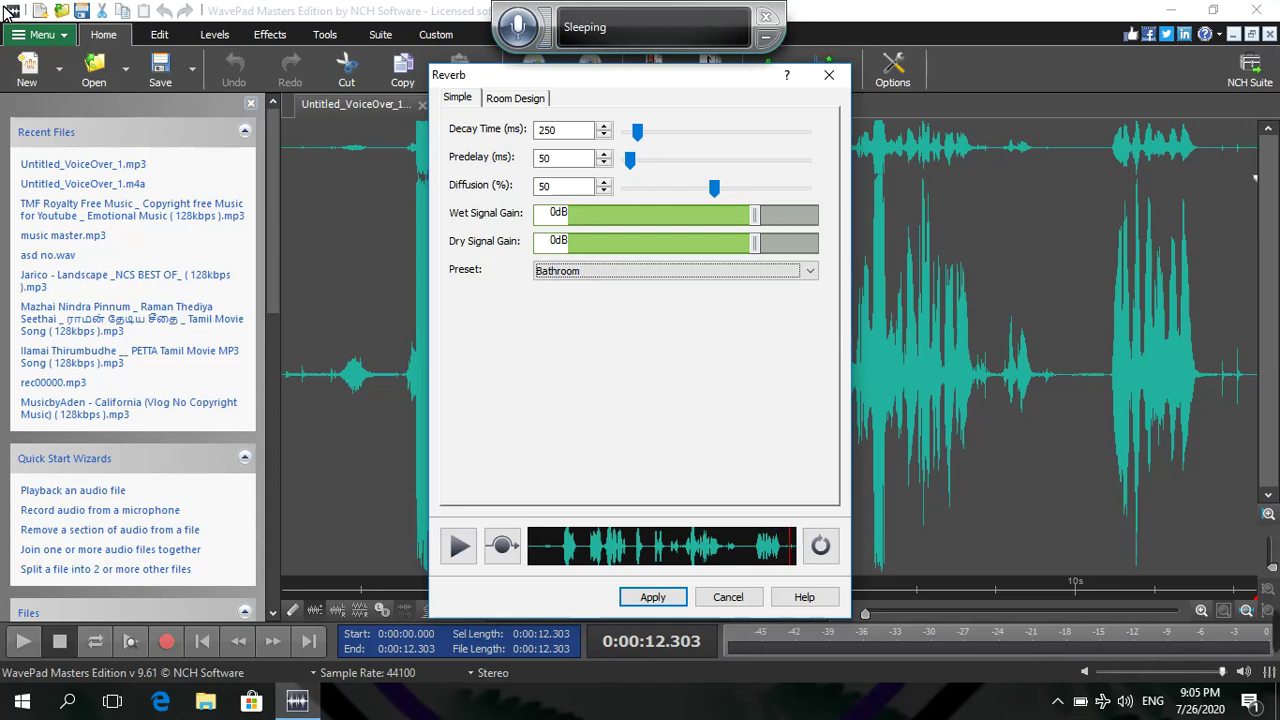
pyautogui.press('Tab')
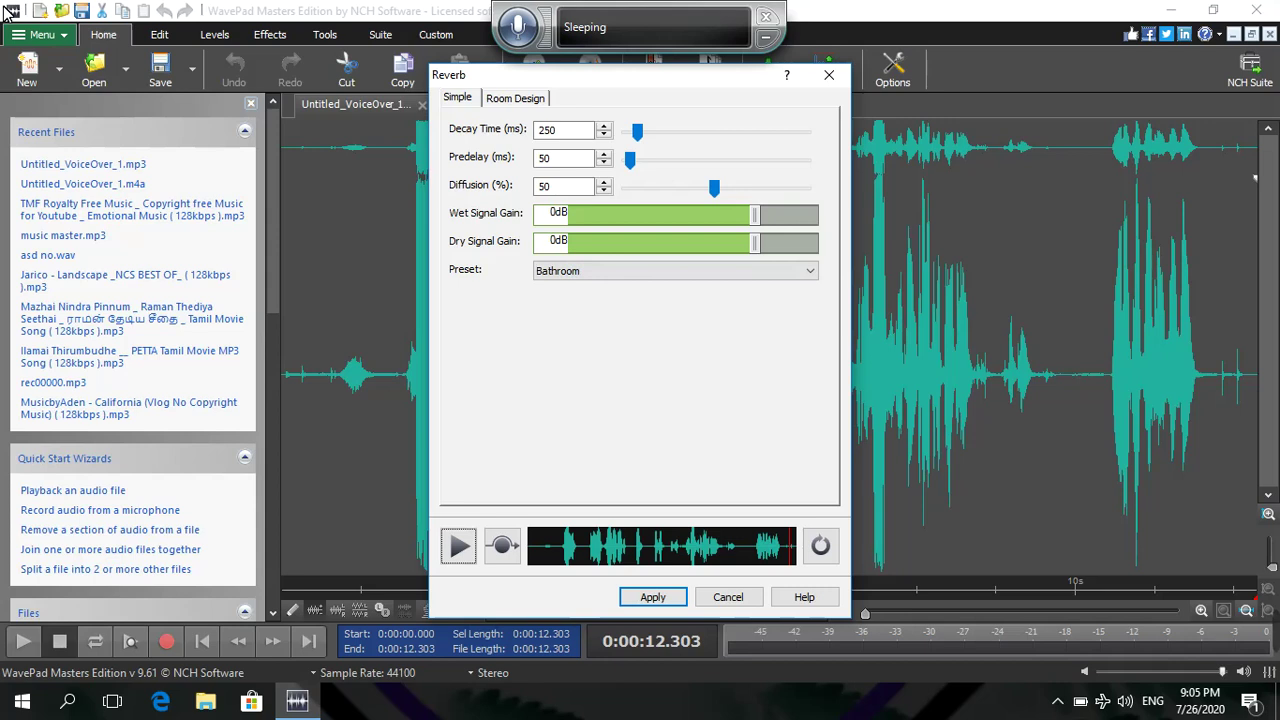
pyautogui.press('space')
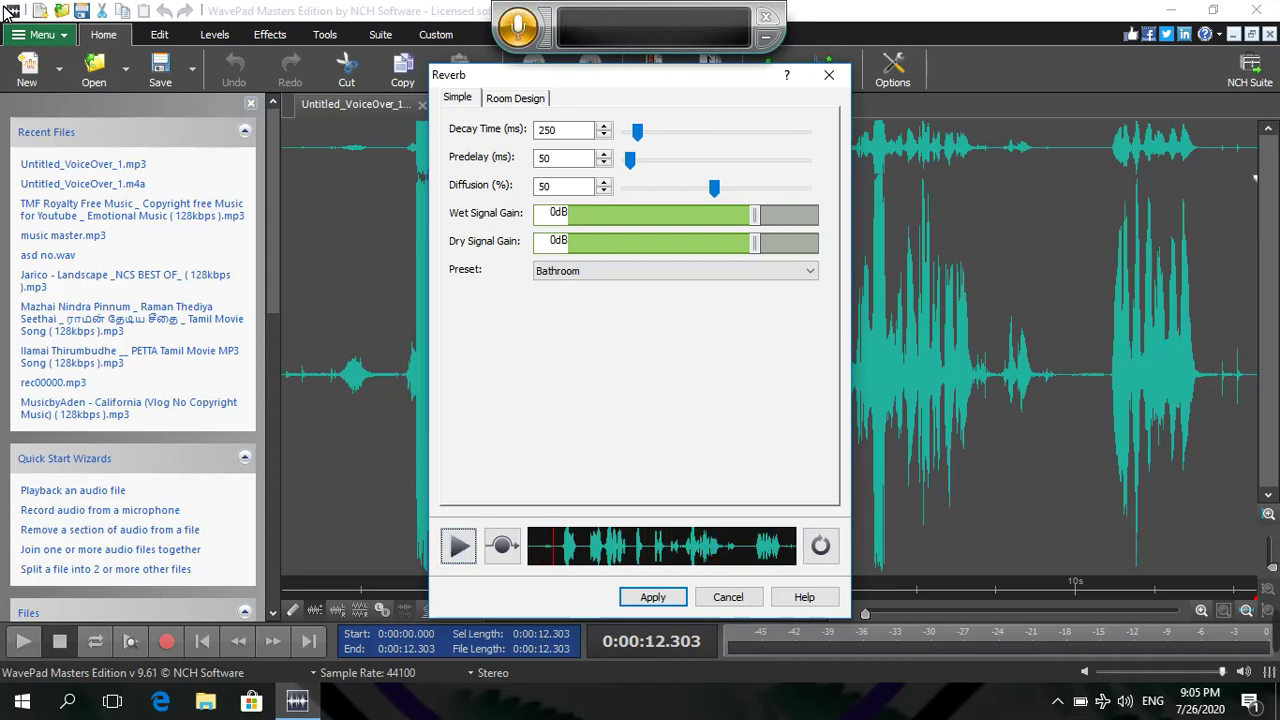
# Switch the reverb preset to Living Room and preview it on the voice-over.
pyautogui.hotkey('shift', 'Tab')
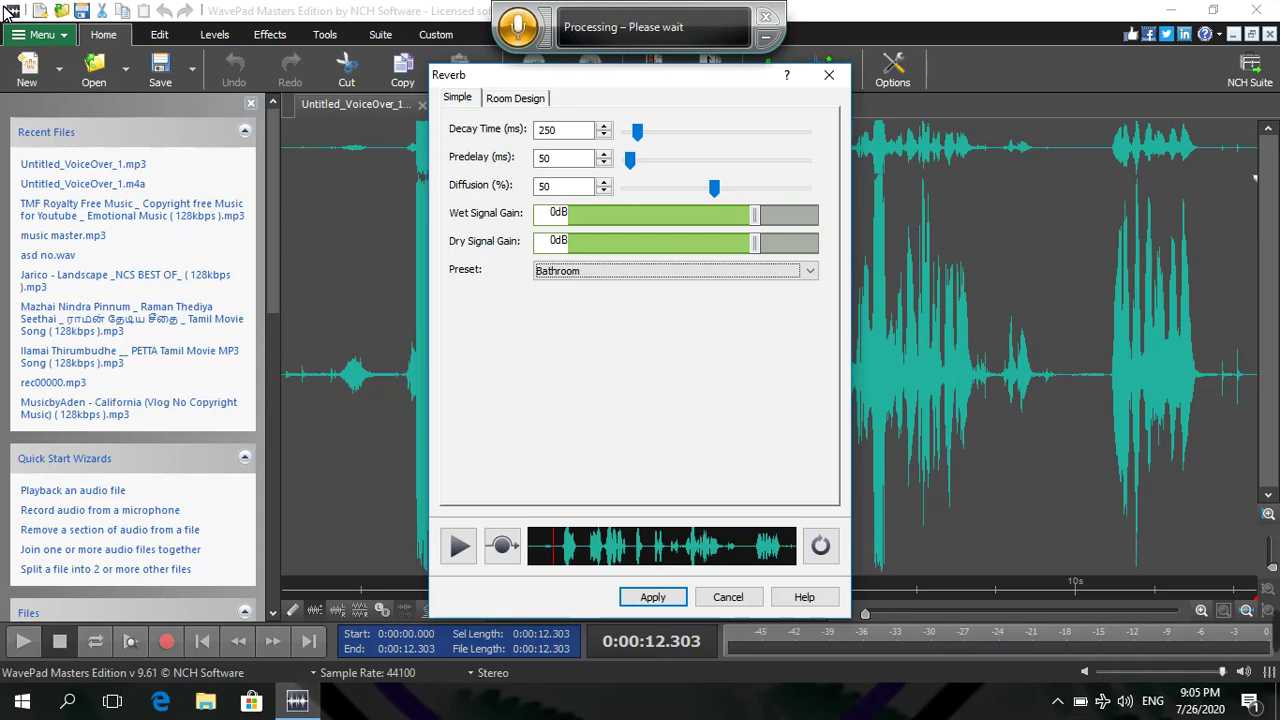
pyautogui.press('Down')
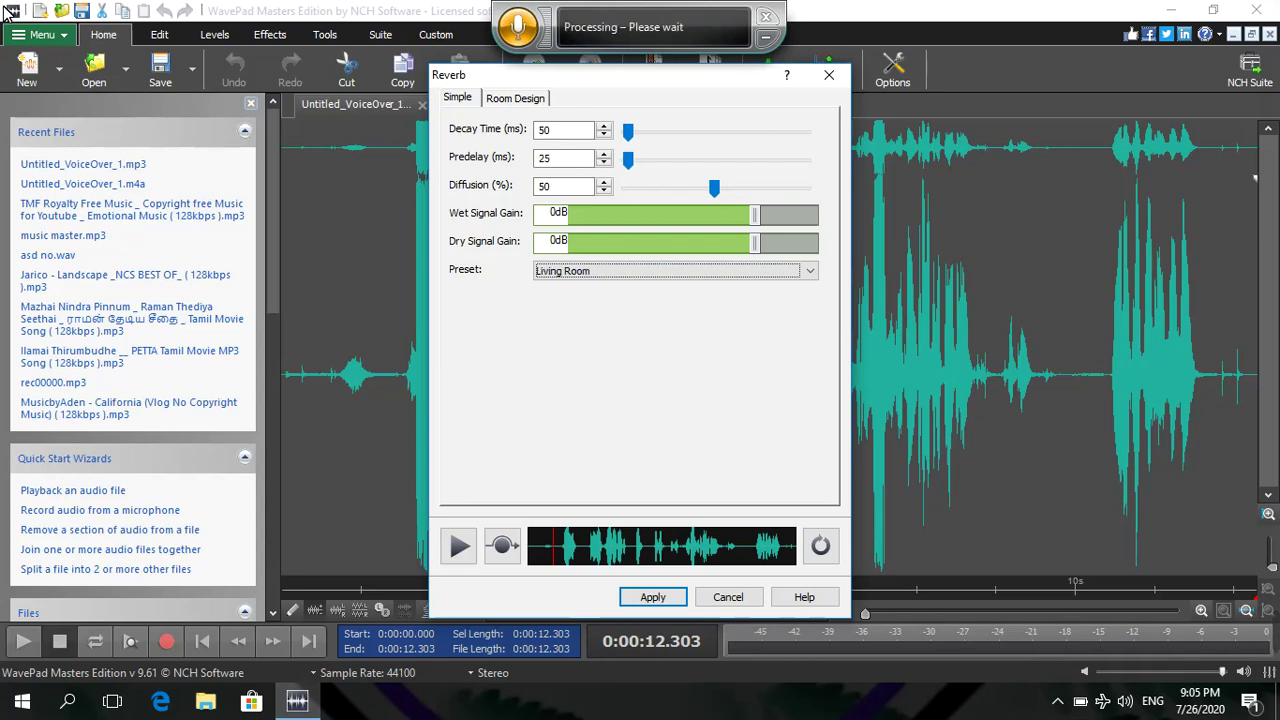
pyautogui.press('Tab')
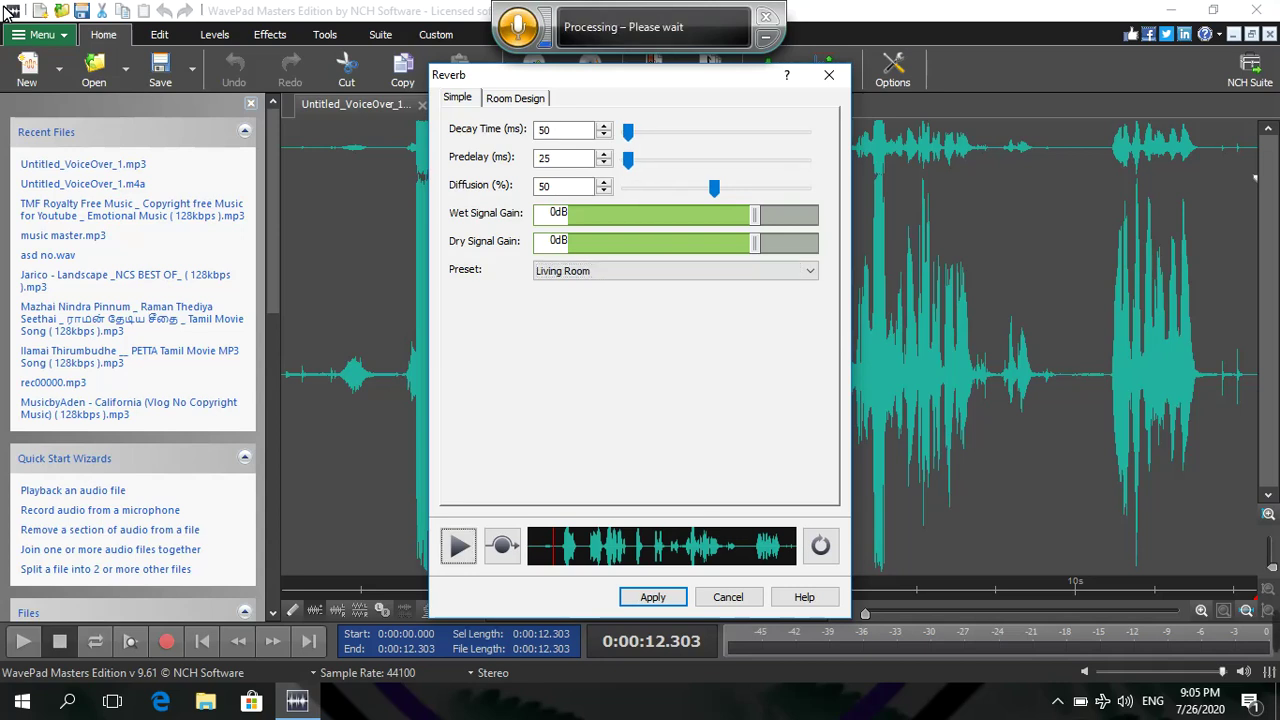
pyautogui.press('space')
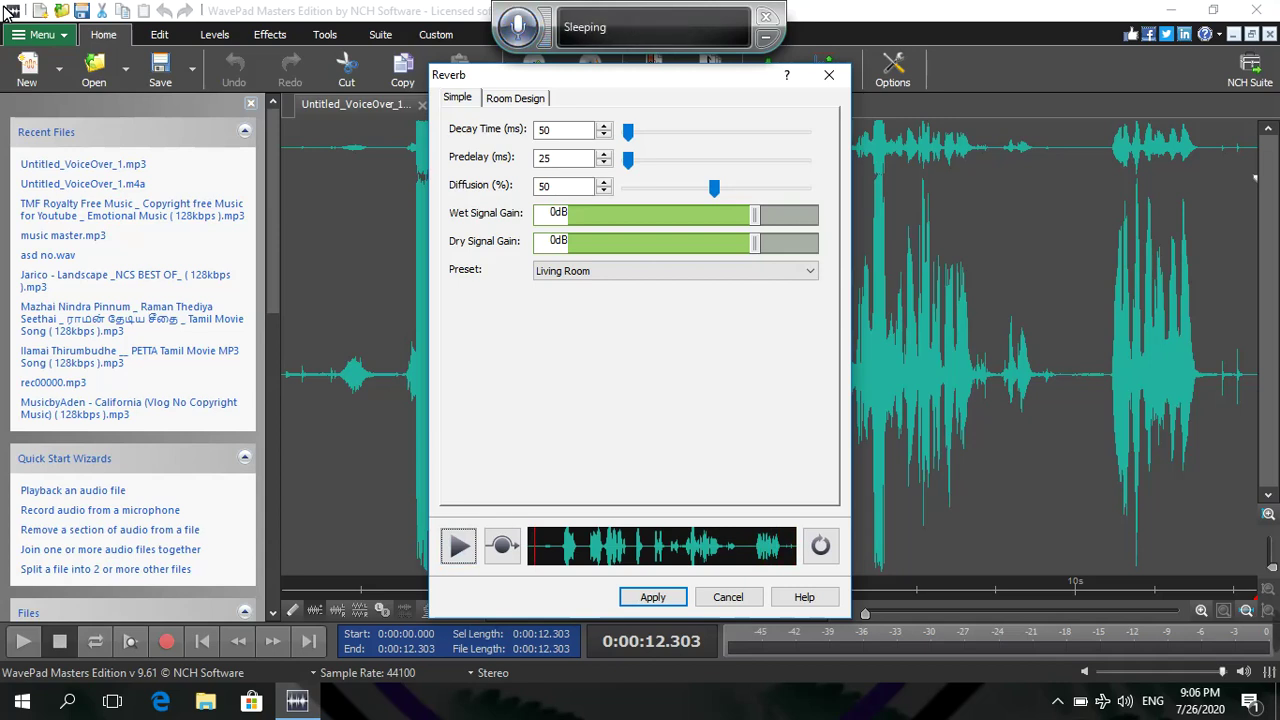
# Browse the remaining reverb presets and set the preset back to Hangar.
pyautogui.hotkey('shift', 'Tab')
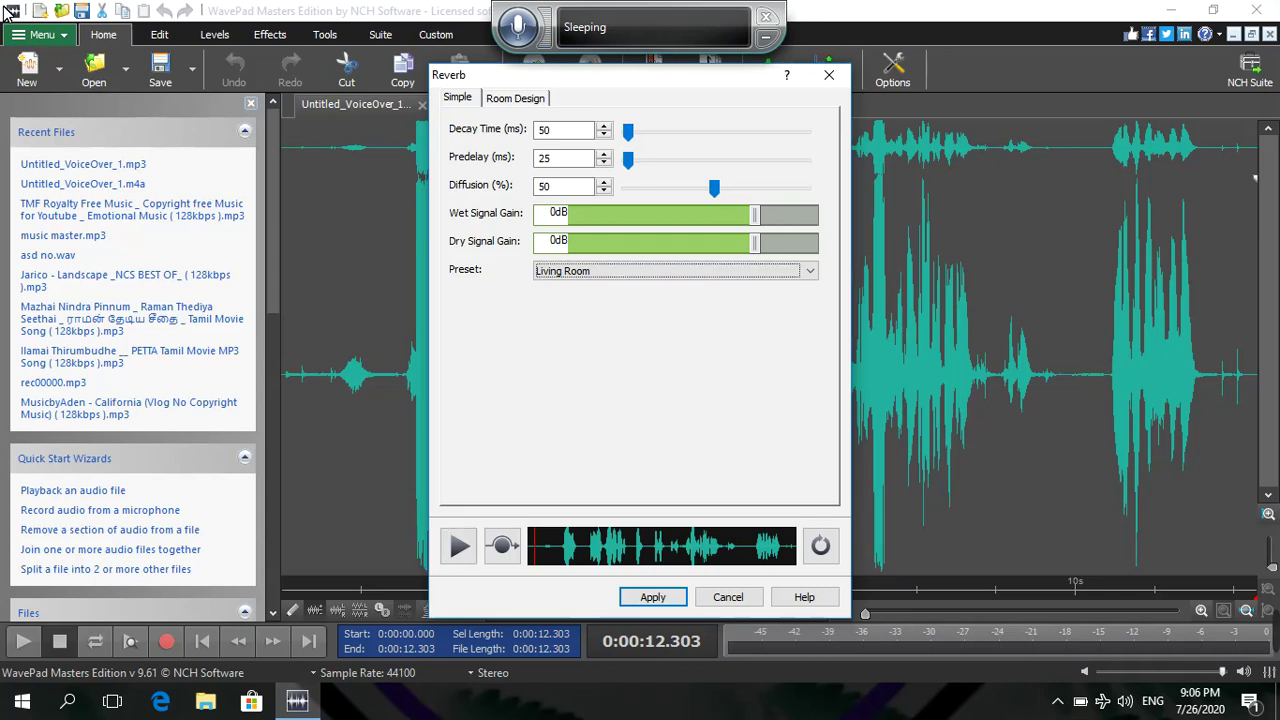
pyautogui.hotkey('shift', 'Tab')
pyautogui.press('Tab')
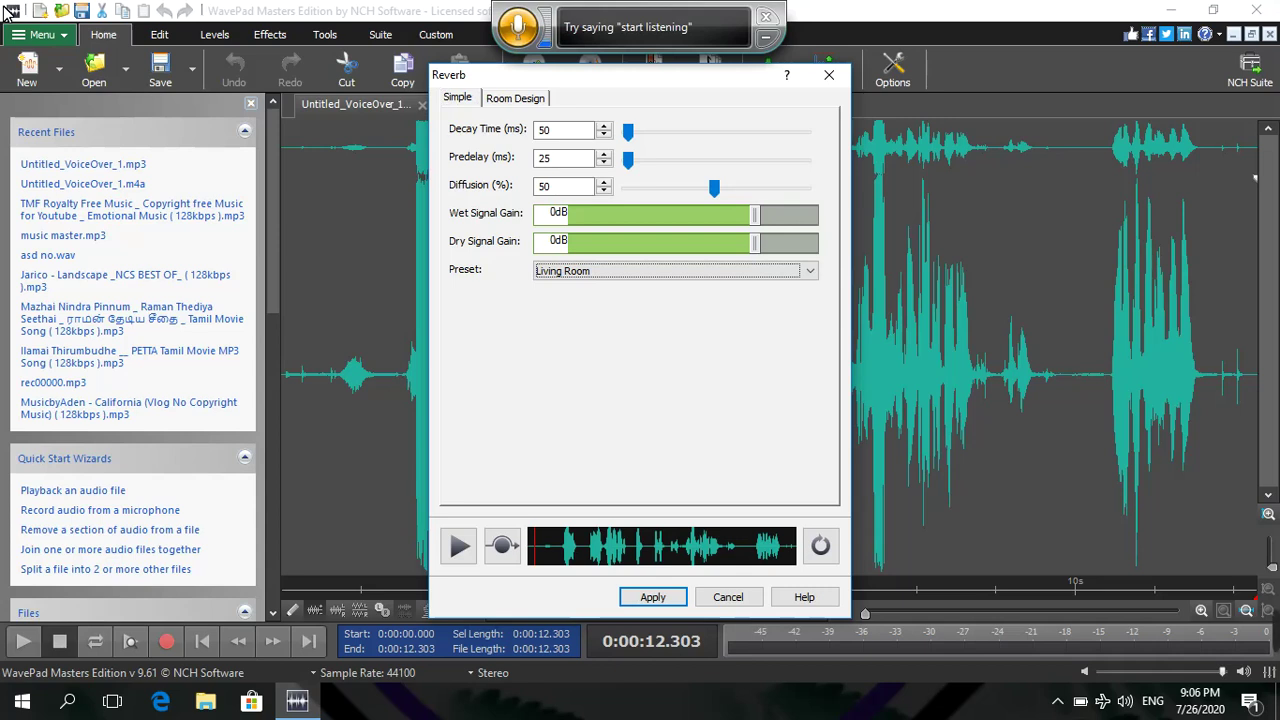
pyautogui.press('Down')
pyautogui.press('Down')
pyautogui.press('Down')
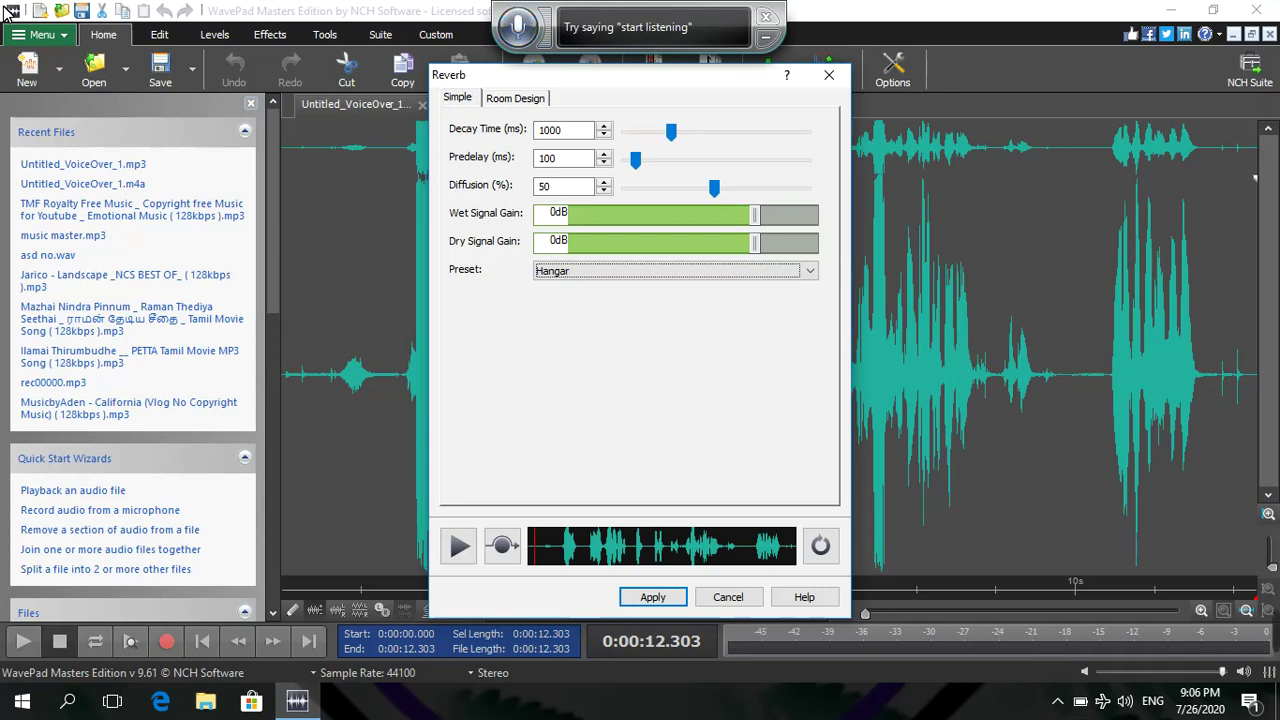
pyautogui.press('Down')
pyautogui.press('Up')
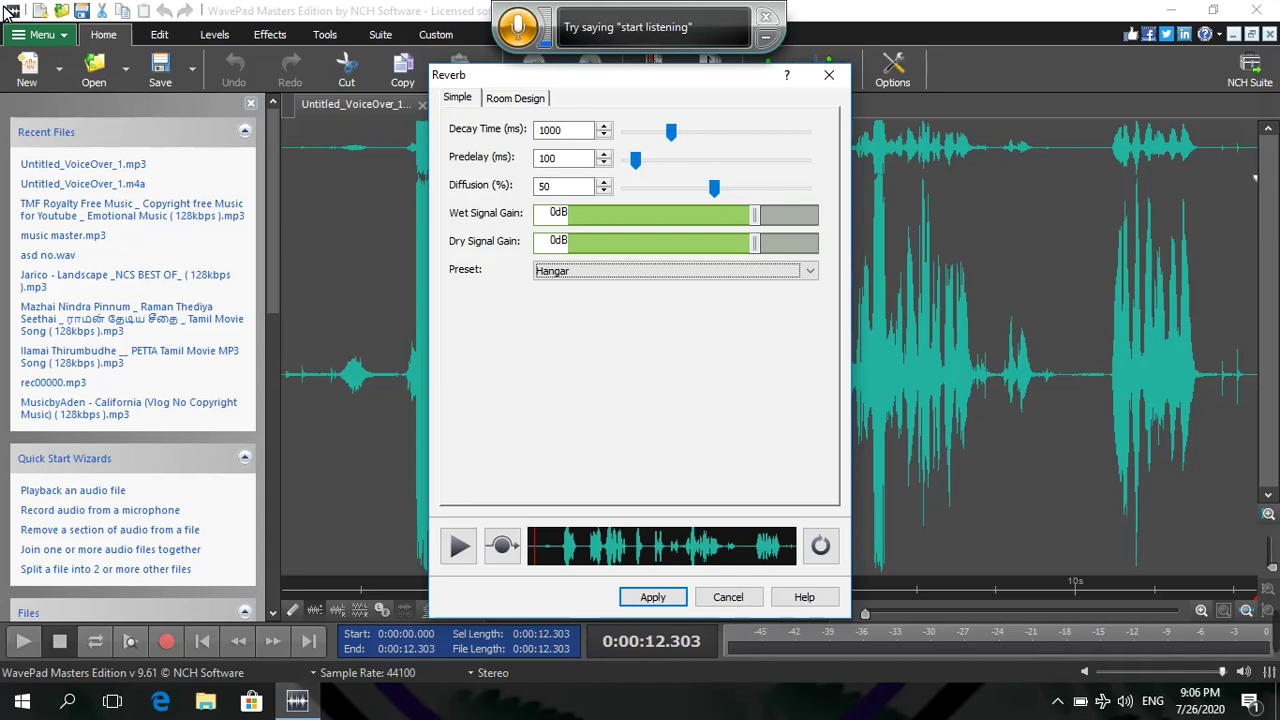
# Preview the Hangar reverb through the recording and apply it to the whole file.
pyautogui.press('Tab')
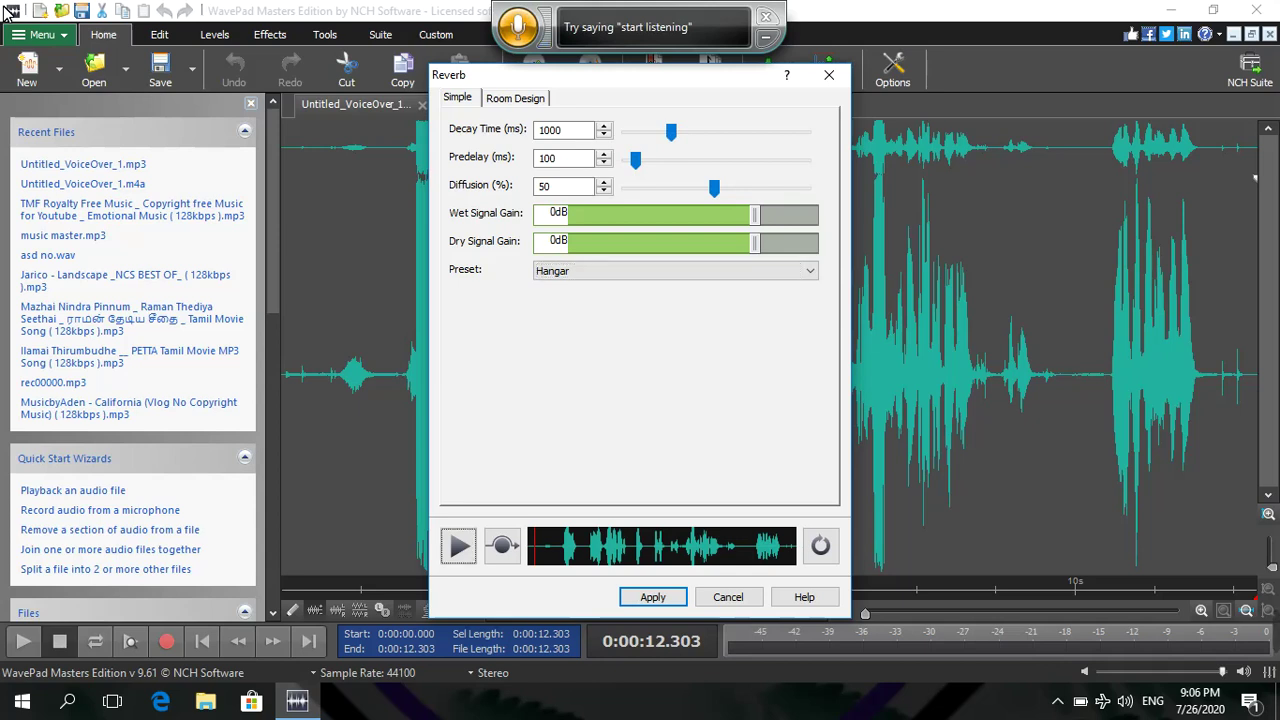
pyautogui.press('space')
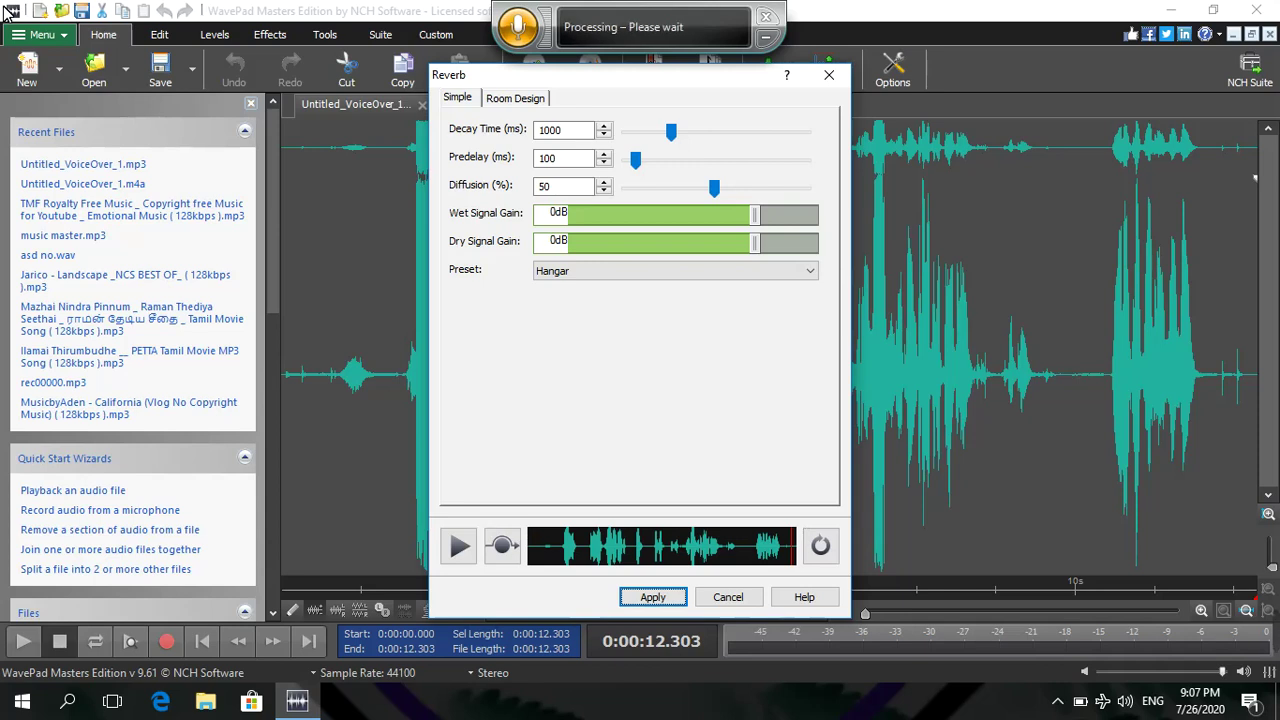
pyautogui.press('Return')
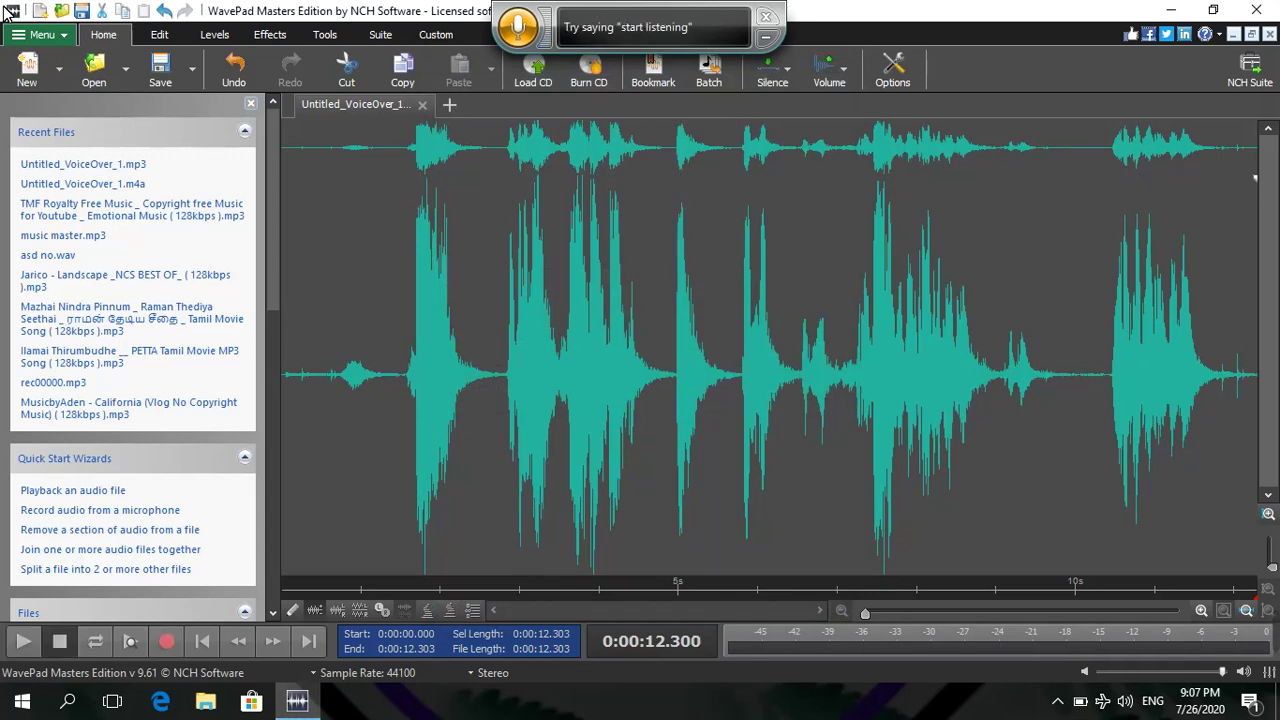
# Save the processed voice-over as an MP3, accepting the 192 kbps constant bitrate, high-quality stereo encoder options.
pyautogui.press('space')
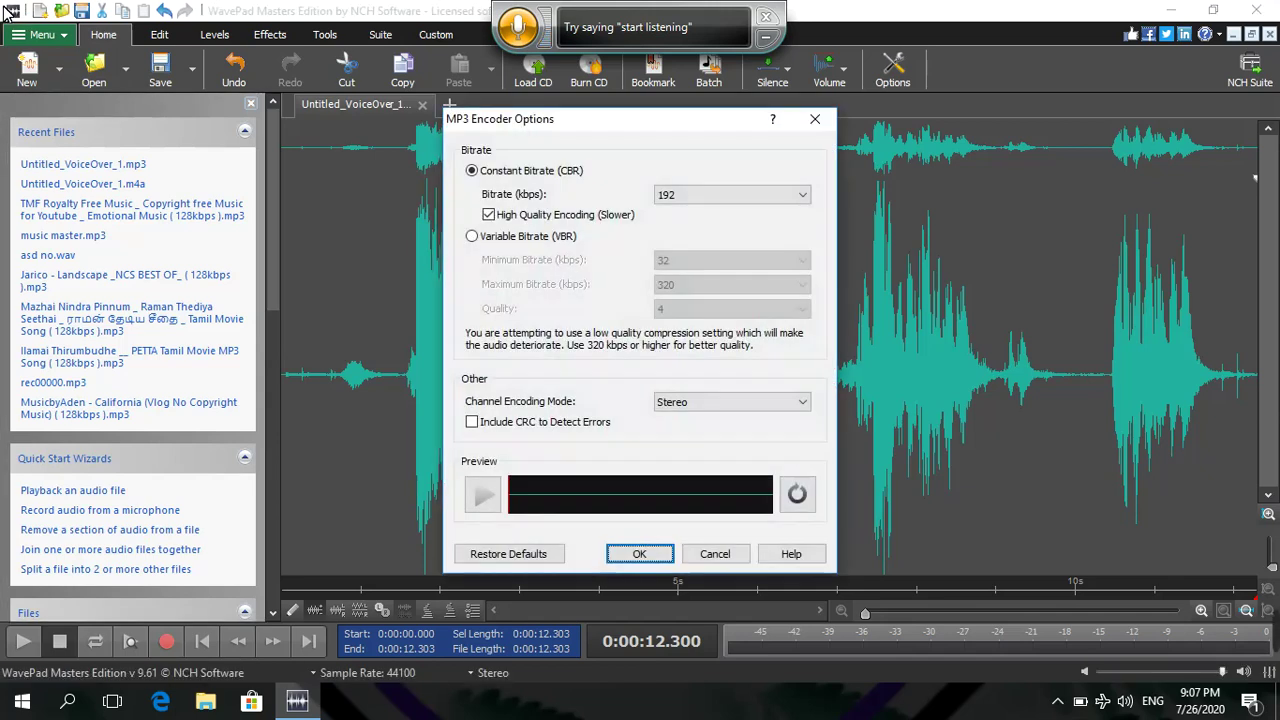
pyautogui.press('Return')
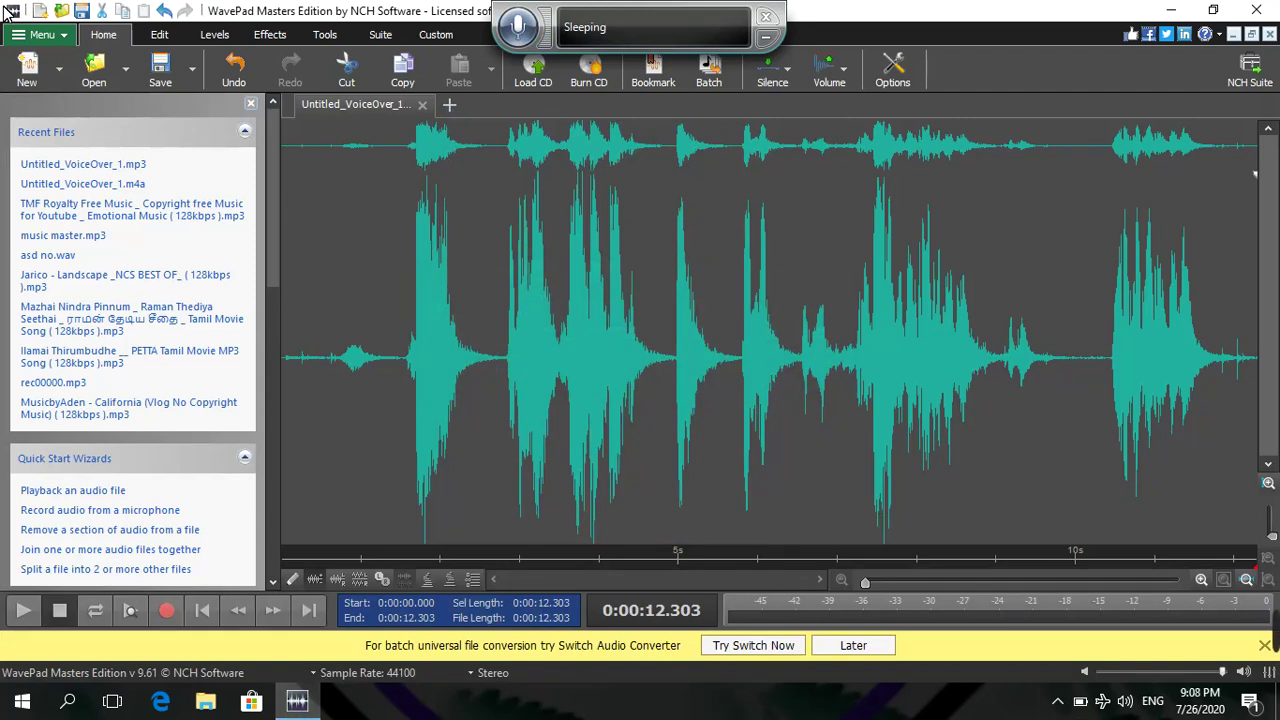
# Play the saved voice-over to hear the applied reverb and stop playback partway through.
pyautogui.click(10, 12)
pyautogui.click(10, 12)
pyautogui.press('space')
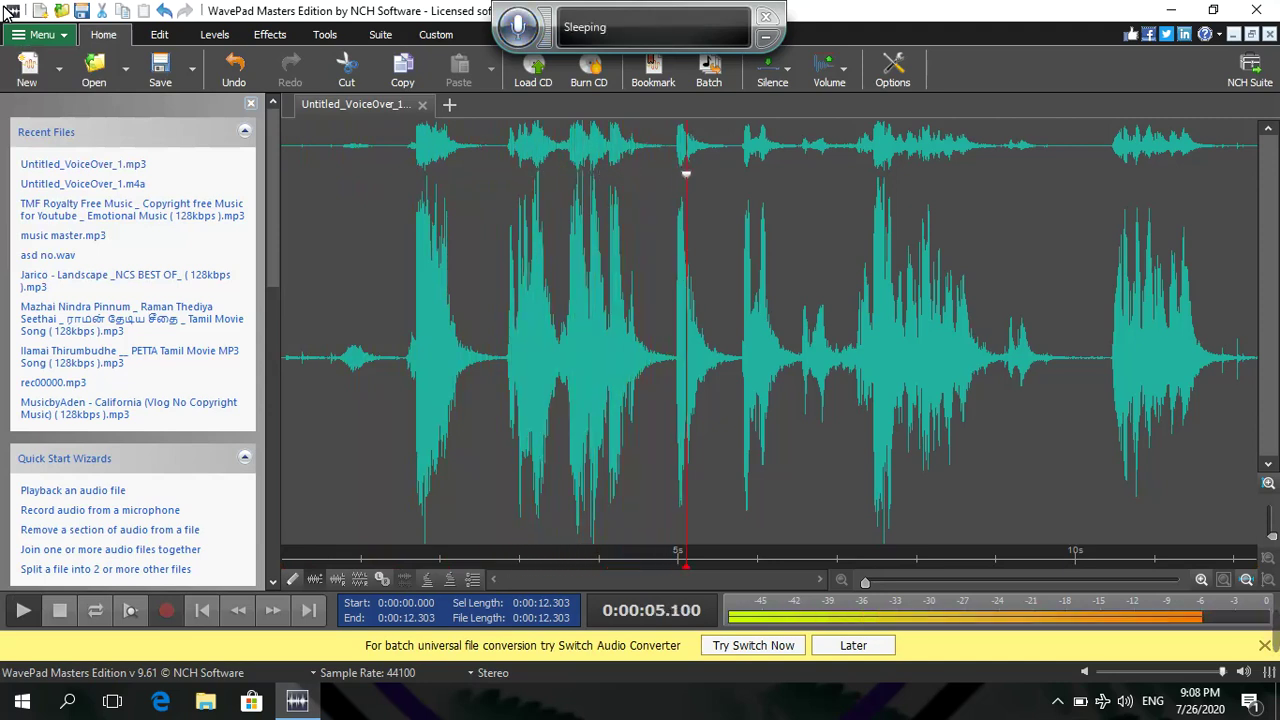
pyautogui.press('space')
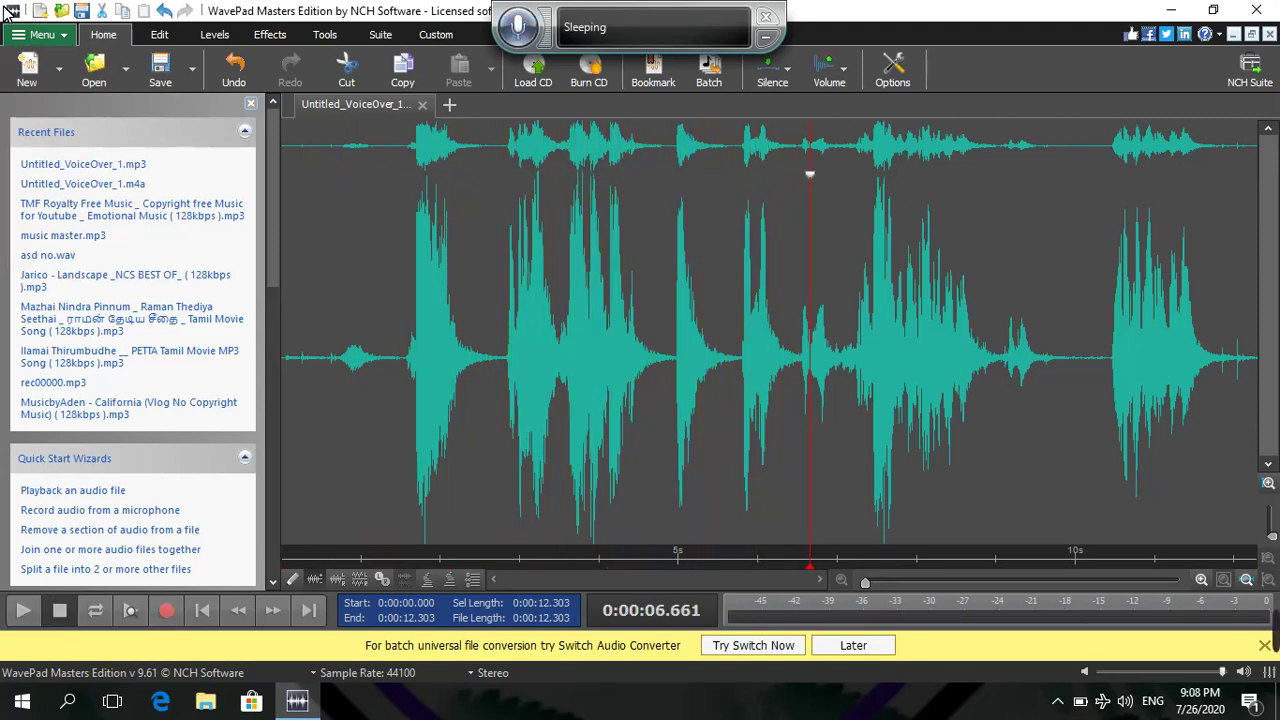